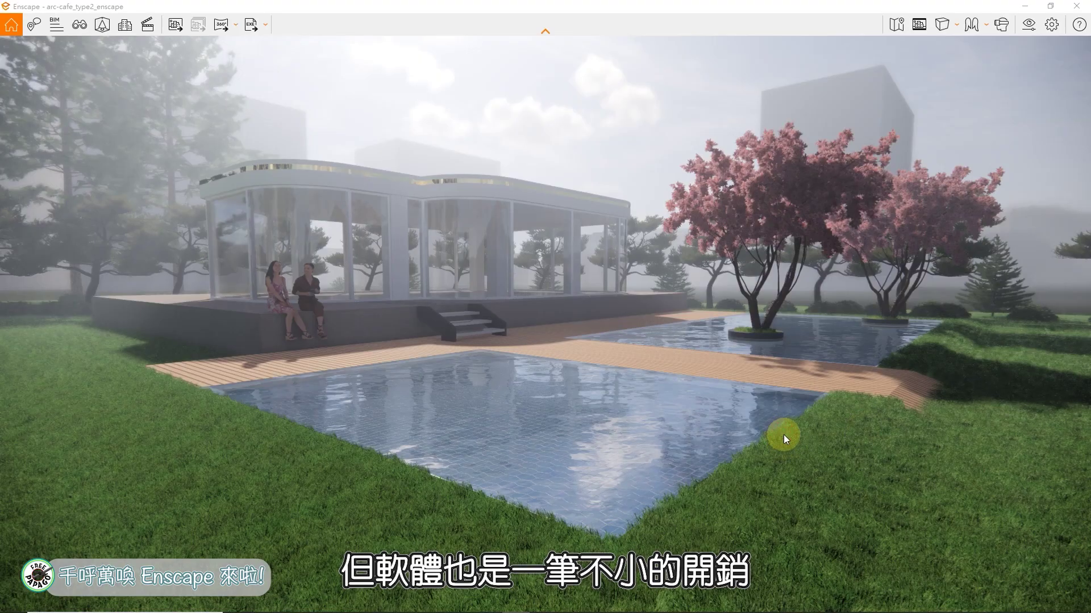
Step: Turn the Enscape render across the pool and deck toward the café, then restore the window from full screen
drag(783, 435, 653, 434)
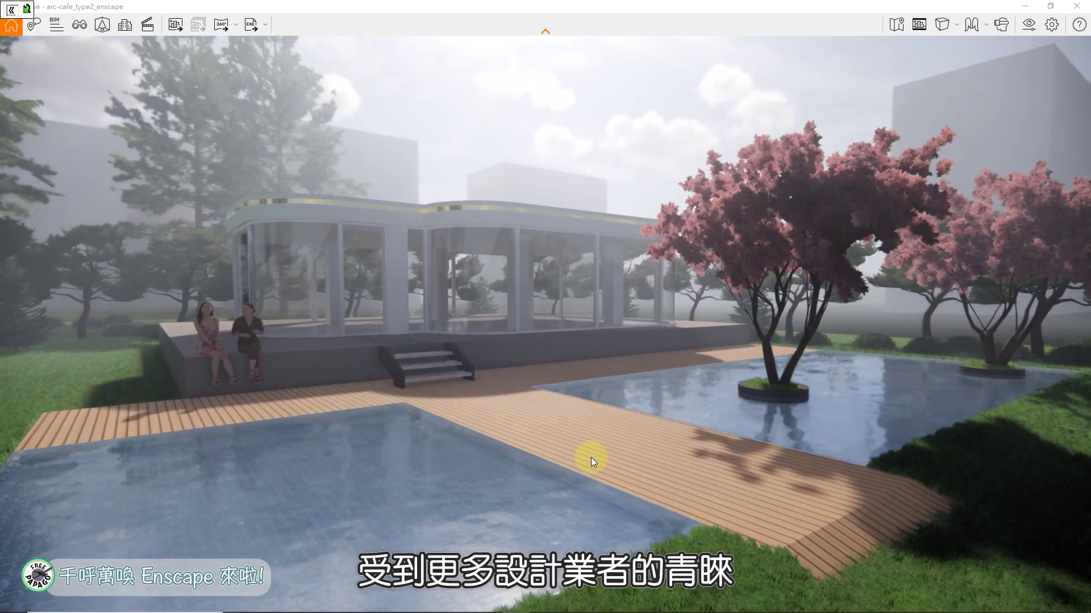
mouse_move(390, 9)
mouse_down()
mouse_move(384, 43)
mouse_move(318, 104)
mouse_up()
Step: Close the Enscape render window and float the Enscape toolbar over the model
click(991, 107)
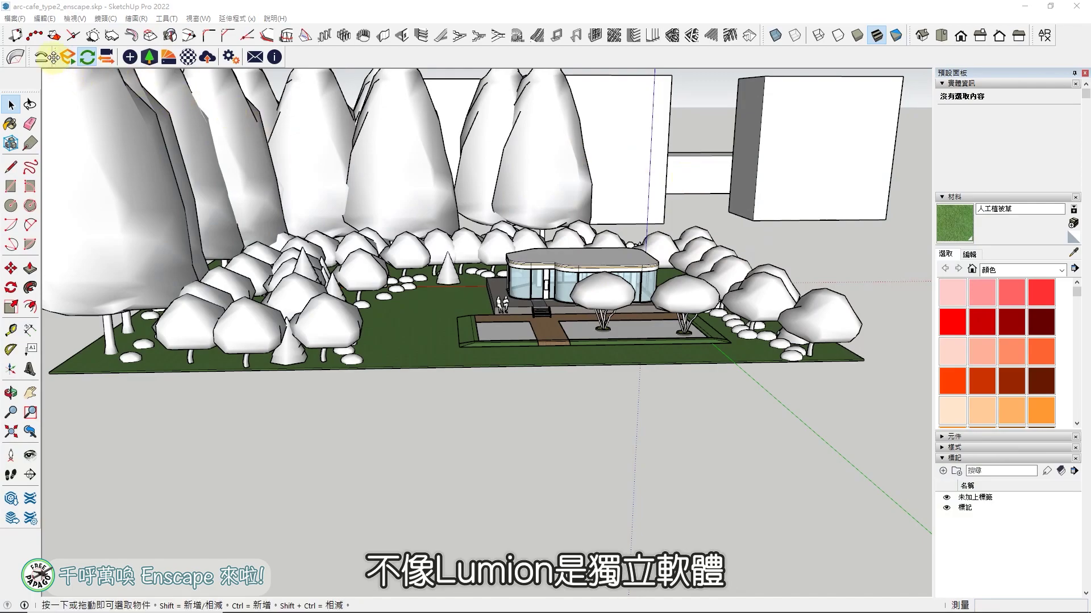
drag(59, 56, 473, 251)
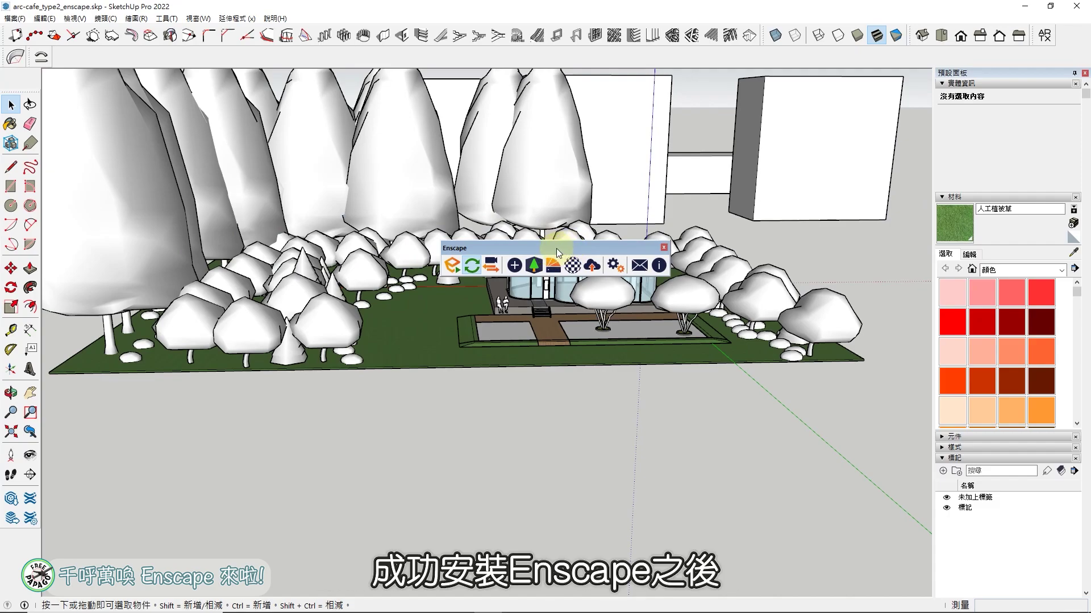
drag(557, 248, 532, 169)
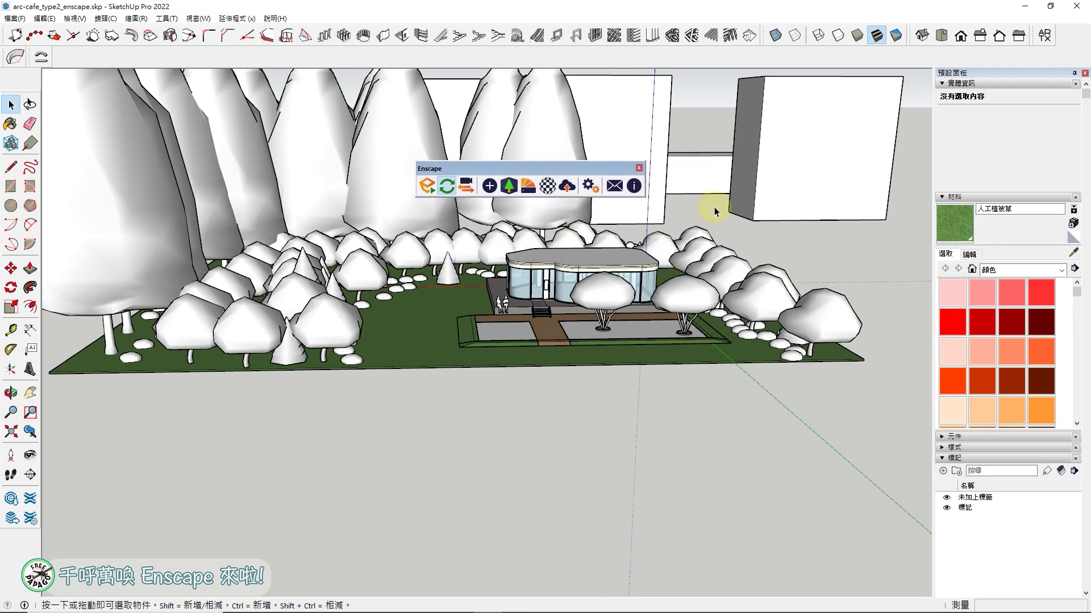
Step: Zoom and orbit to a close frontal view of the café building
scroll(699, 216, up, 5)
scroll(625, 239, down, 4)
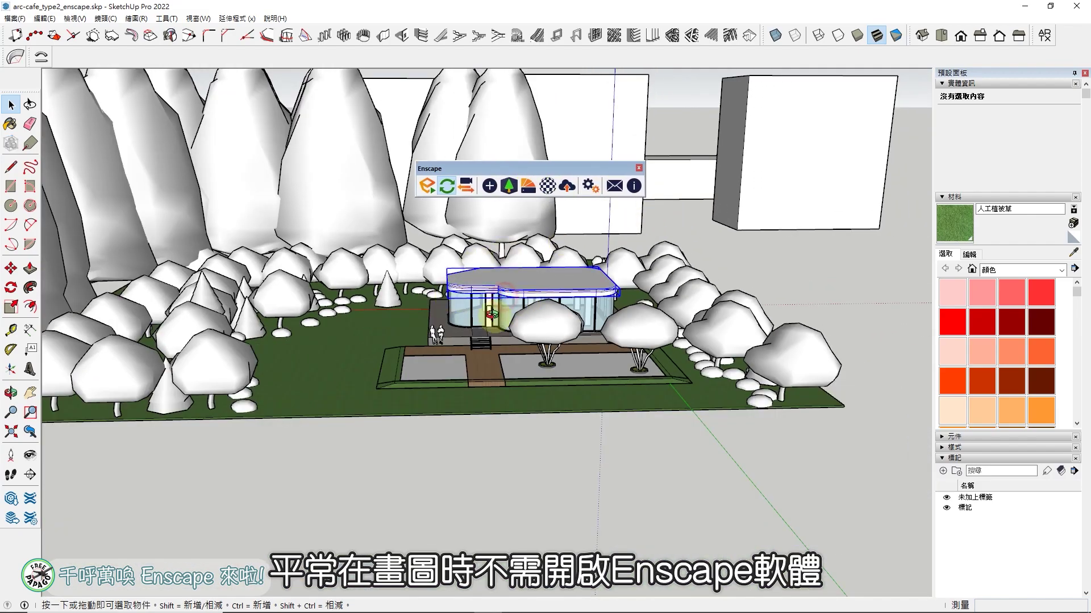
scroll(433, 309, up, 2)
scroll(428, 335, up, 2)
scroll(502, 318, up, 2)
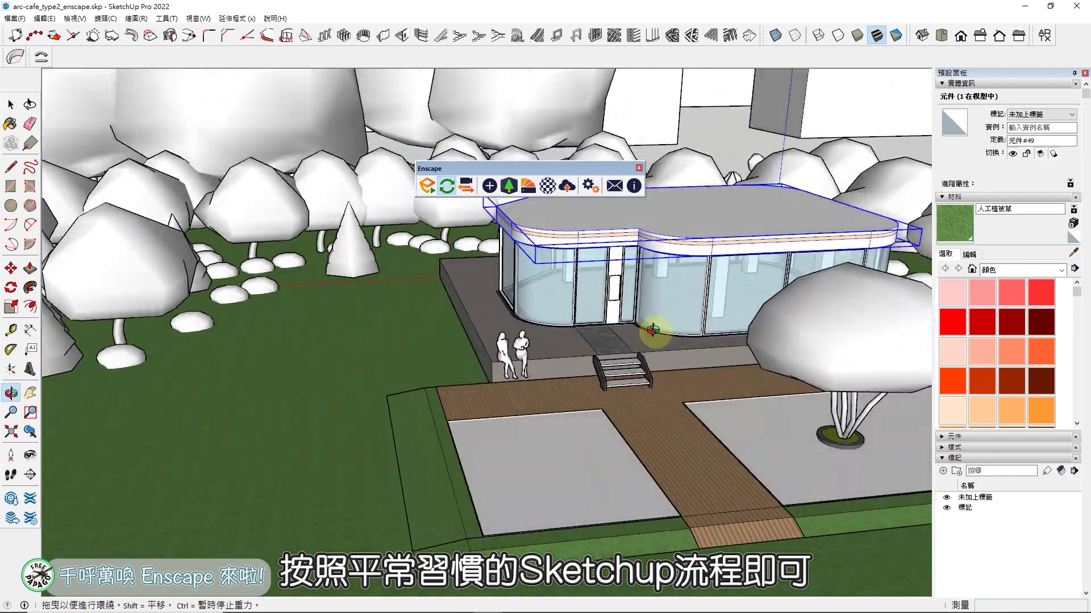
middle_drag(654, 329, 509, 330)
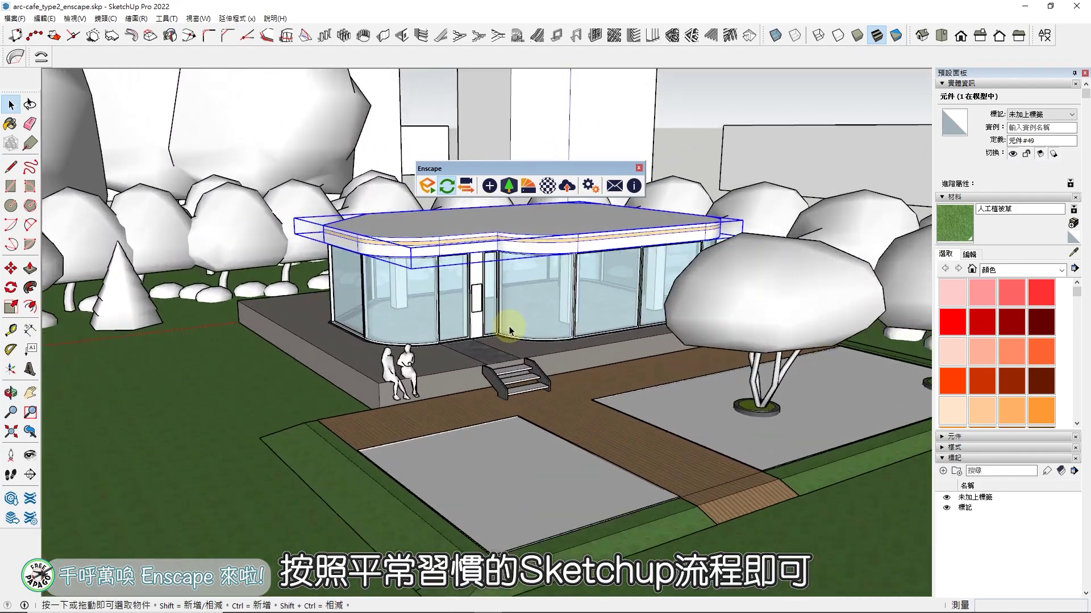
scroll(510, 329, up, 1)
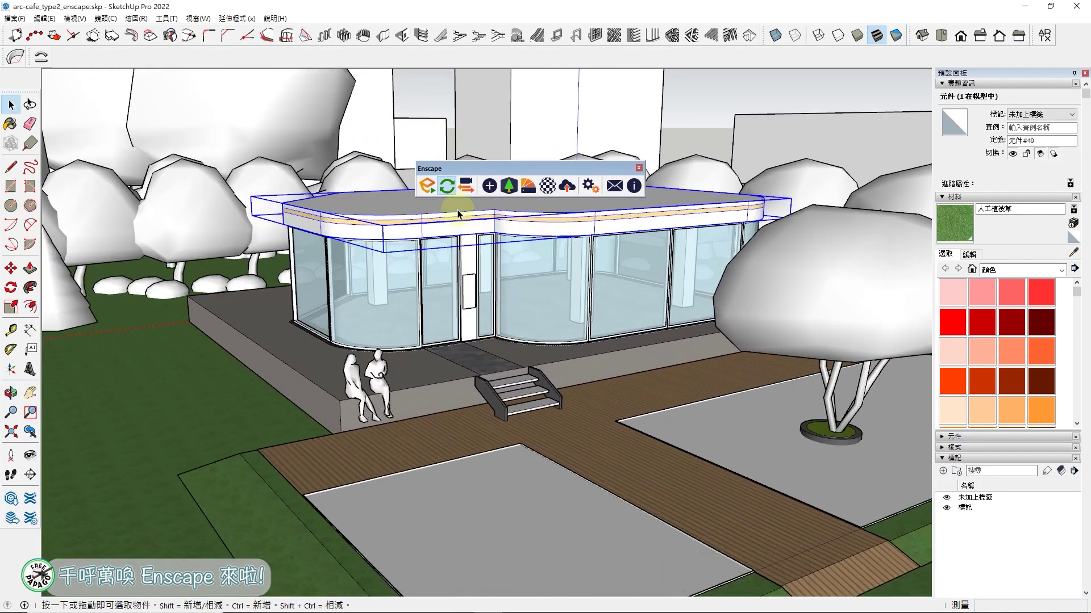
Step: Launch Enscape's live render, maximize its window once loaded, then move it aside to reveal SketchUp
click(430, 187)
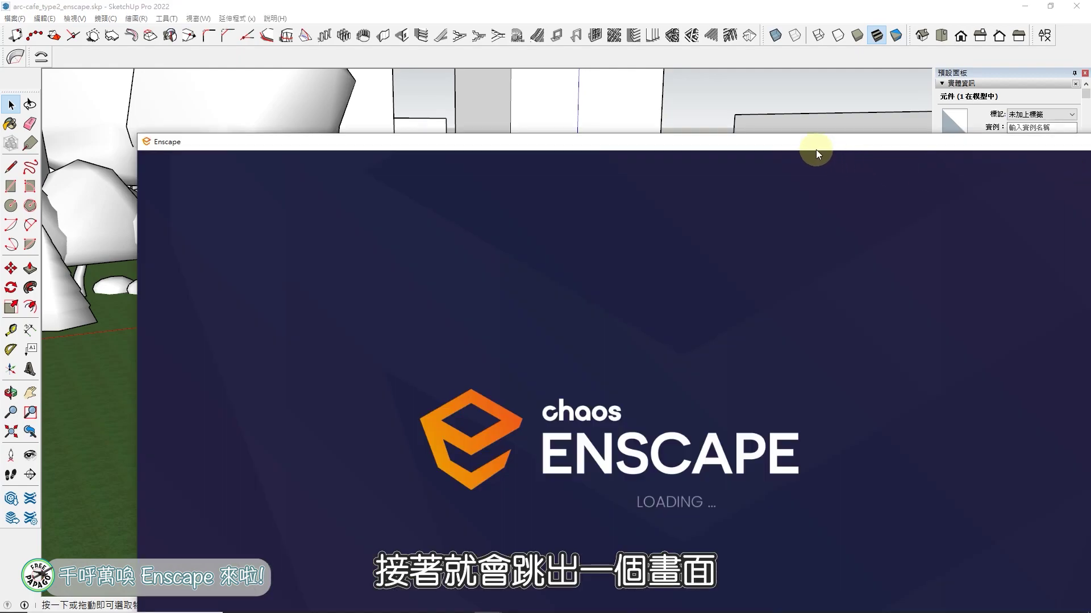
drag(816, 149, 700, 41)
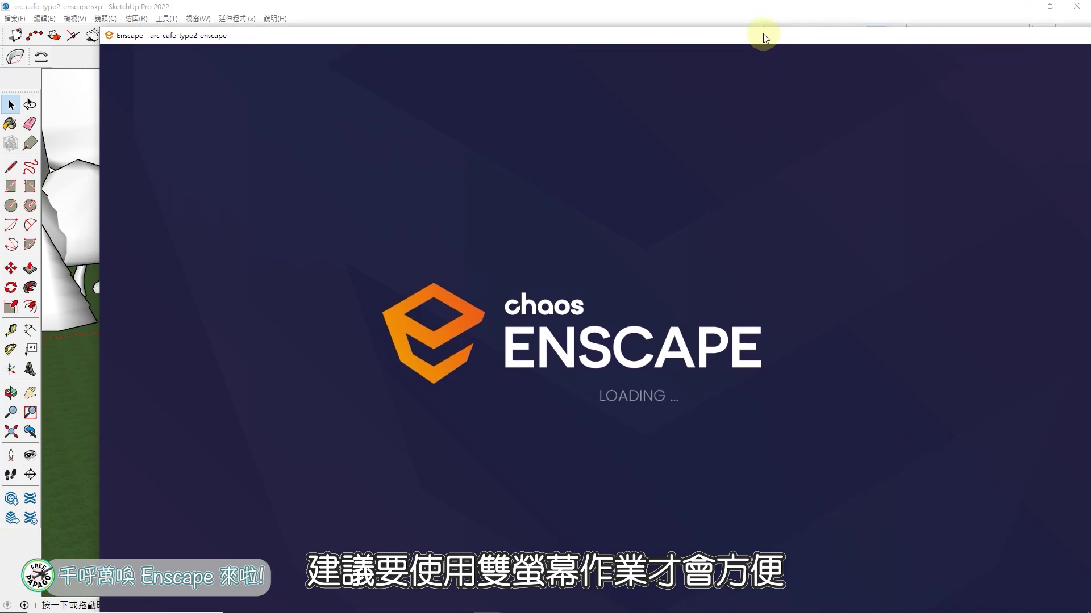
mouse_move(766, 41)
mouse_down()
mouse_move(1043, 73)
mouse_move(599, 76)
mouse_move(1088, 52)
mouse_up()
mouse_move(565, 54)
mouse_down()
mouse_move(697, 41)
mouse_move(734, 24)
mouse_move(284, 93)
mouse_move(508, 62)
mouse_move(648, 62)
mouse_move(719, 31)
mouse_up()
double_click(848, 64)
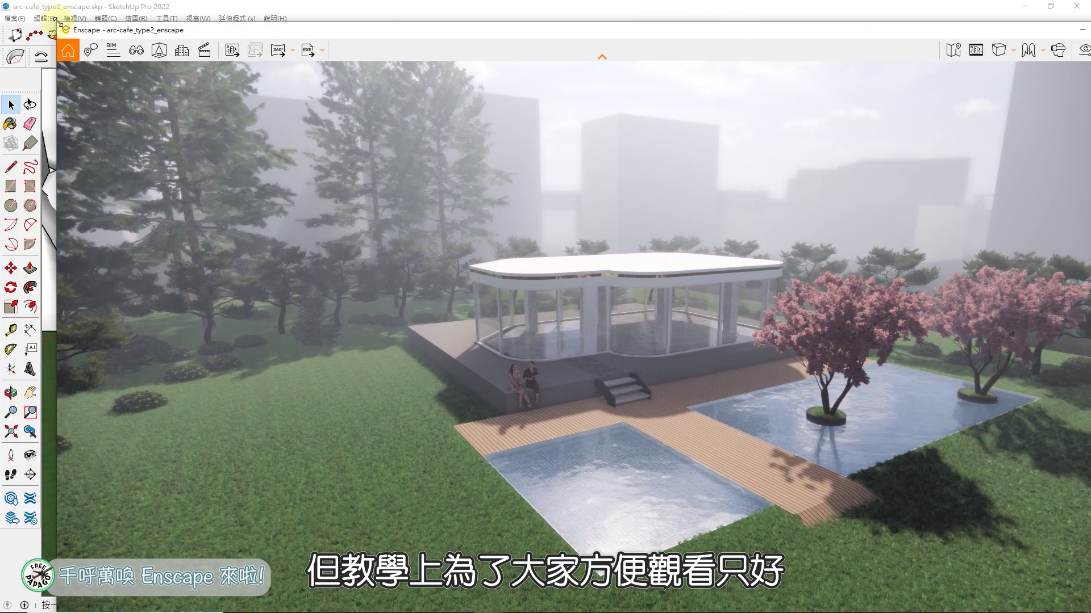
mouse_move(155, 30)
mouse_down()
mouse_move(714, 269)
mouse_move(714, 194)
mouse_move(658, 110)
mouse_up()
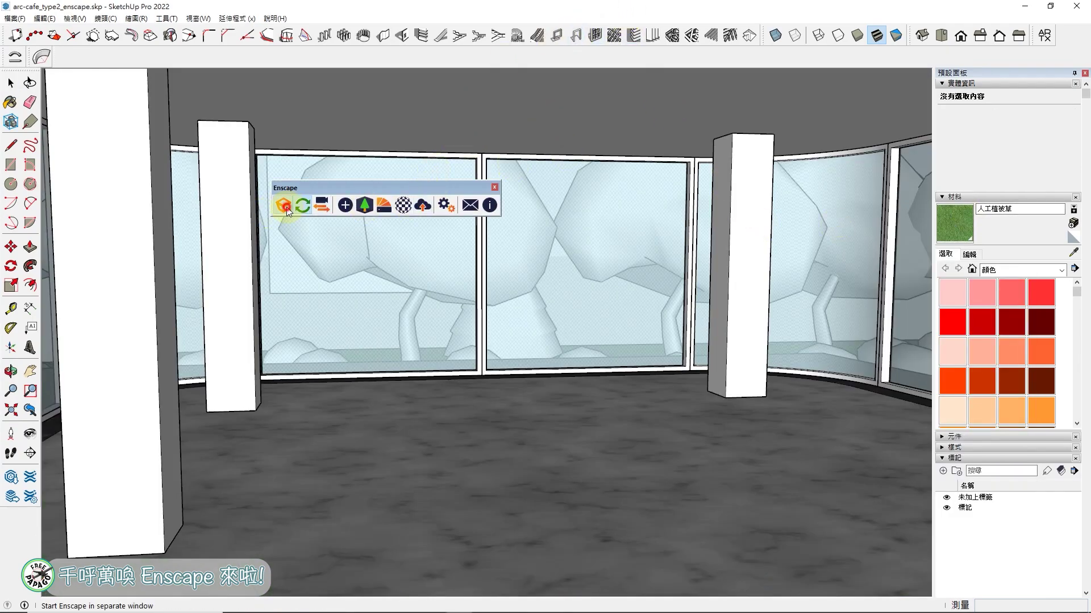
Step: Snap SketchUp to the left half of the screen and Enscape to the right half
double_click(559, 8)
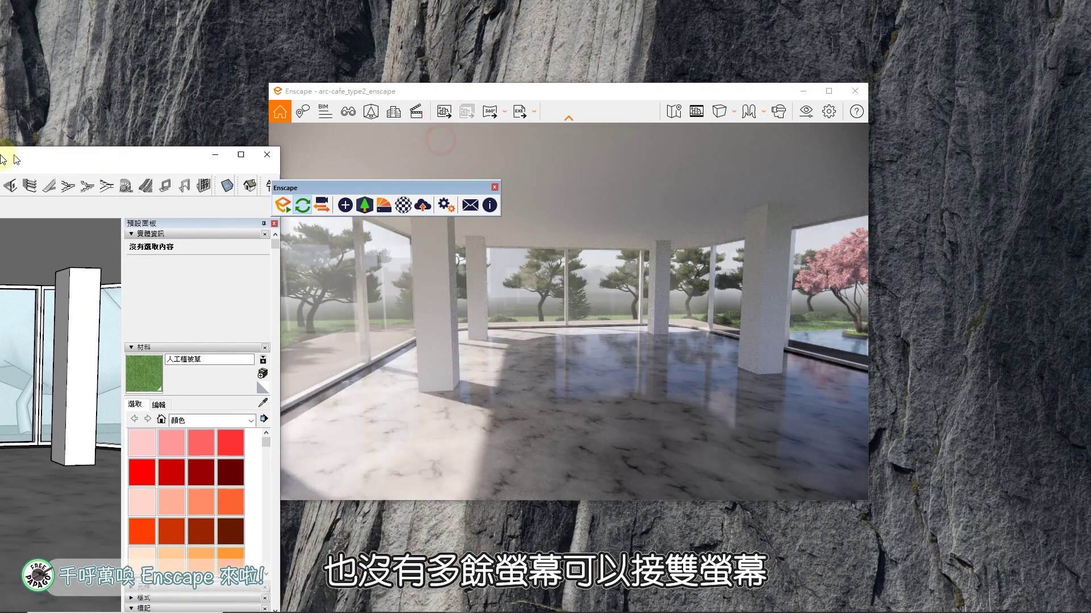
drag(442, 144, 1, 146)
click(736, 262)
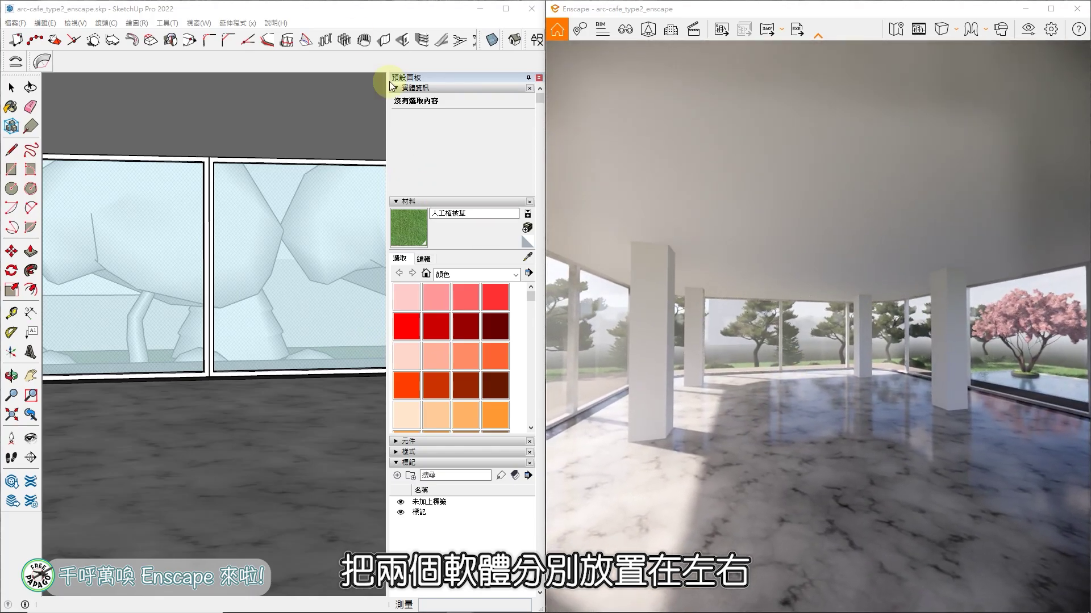
Step: Synchronize Enscape's view with SketchUp's camera and orbit the model with Enscape following
click(390, 83)
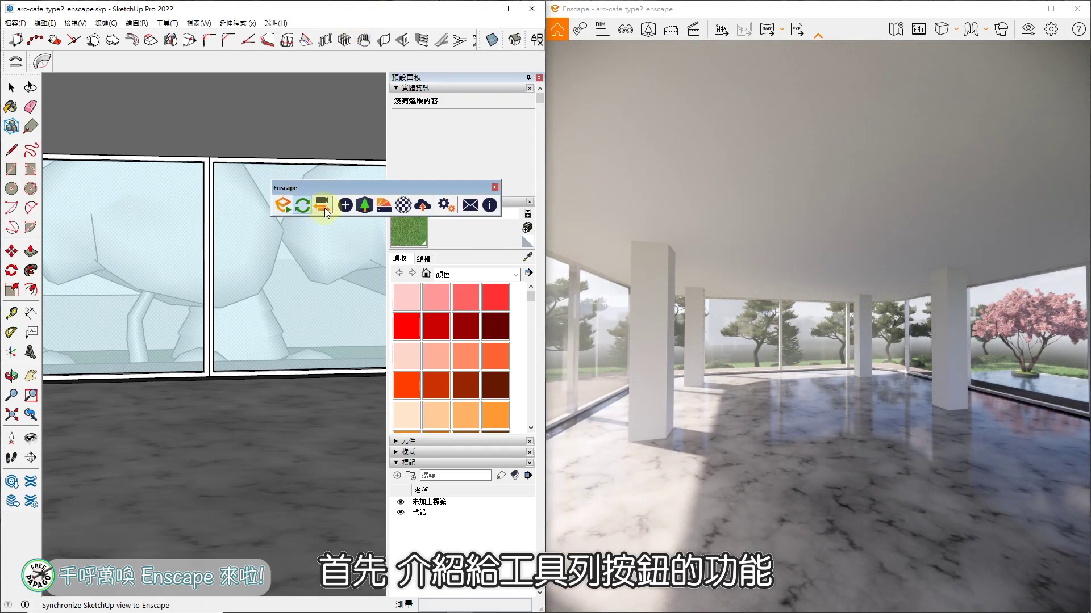
click(326, 213)
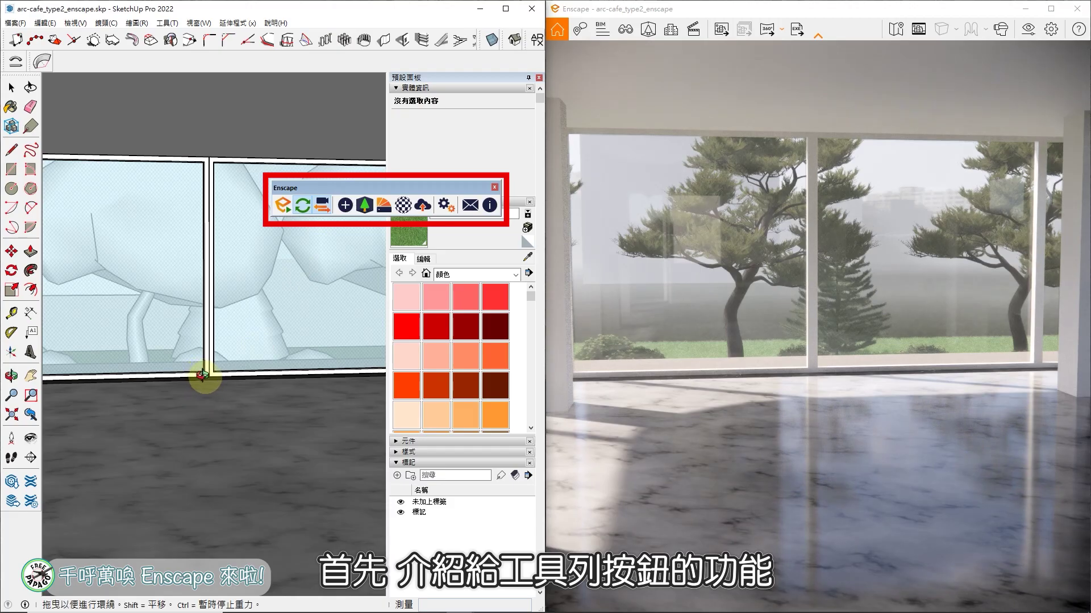
mouse_move(202, 375)
mouse_down()
mouse_move(280, 378)
mouse_move(177, 378)
mouse_up()
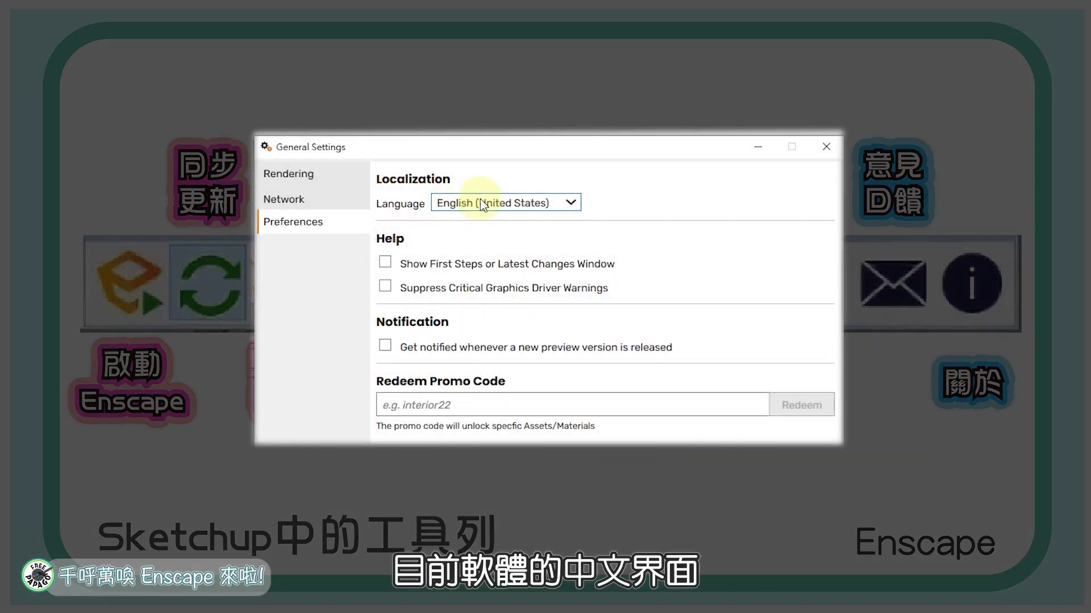
Step: Check the Language list, then orbit the view to face a lone column against the curved glass
click(572, 204)
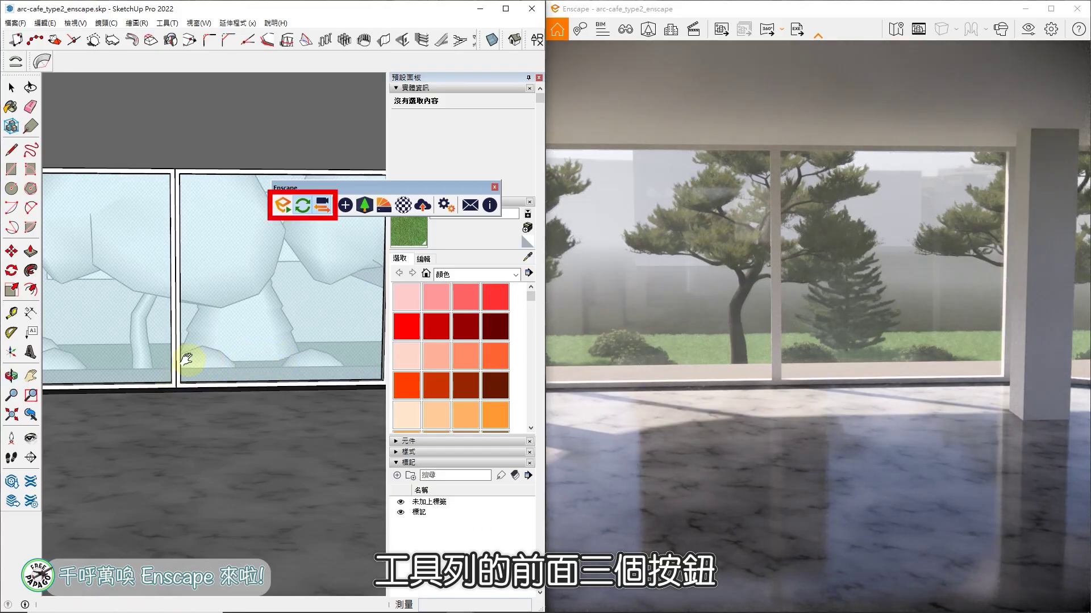
scroll(188, 359, down, 5)
middle_drag(127, 369, 108, 372)
mouse_move(171, 385)
middle_down()
mouse_move(260, 365)
mouse_move(302, 378)
middle_up()
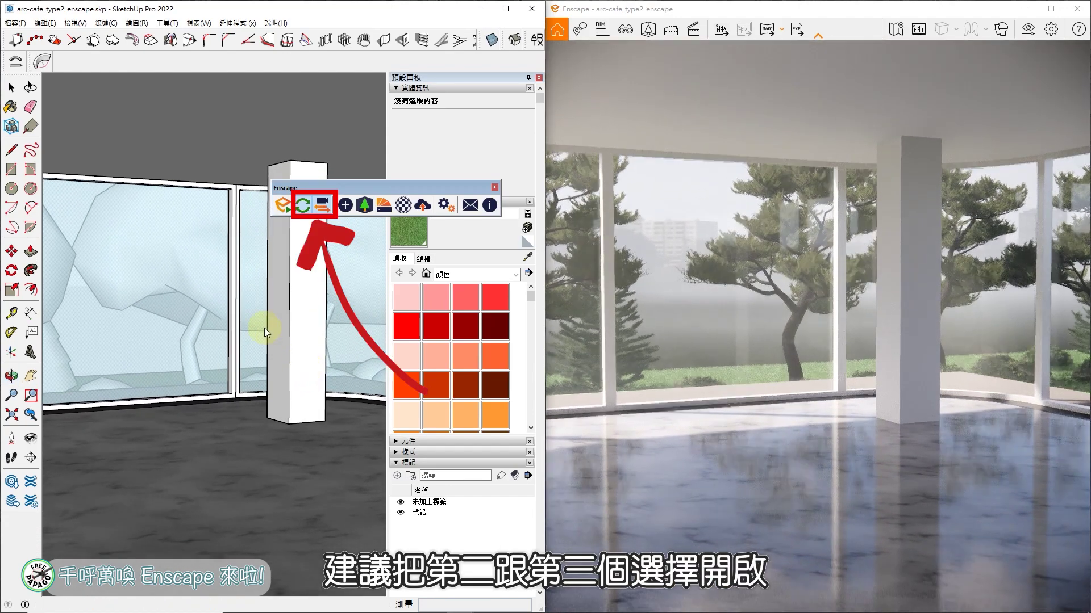
middle_drag(265, 328, 261, 383)
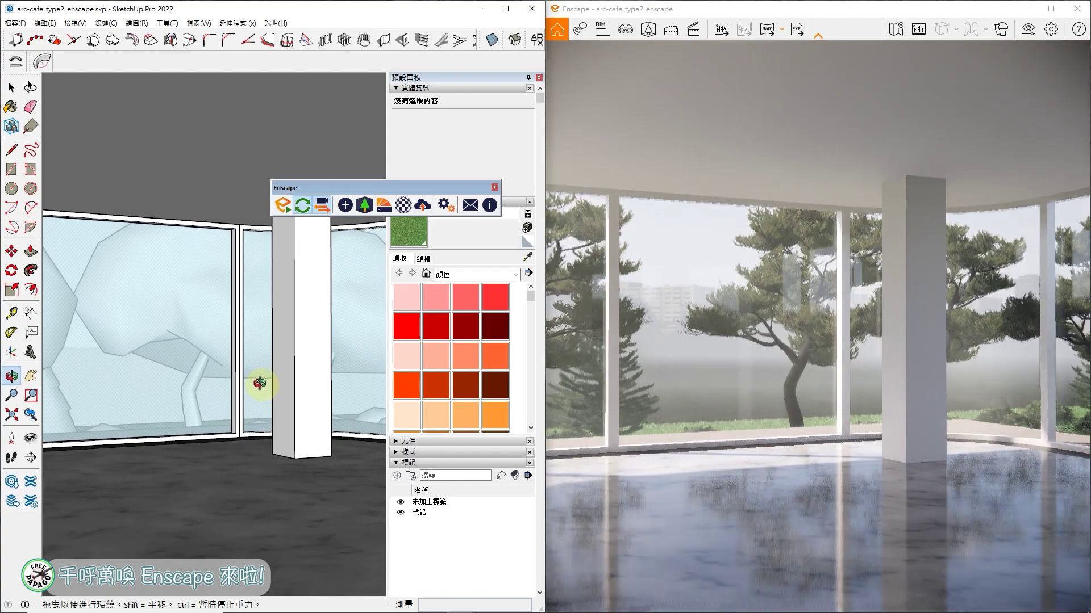
drag(366, 187, 394, 125)
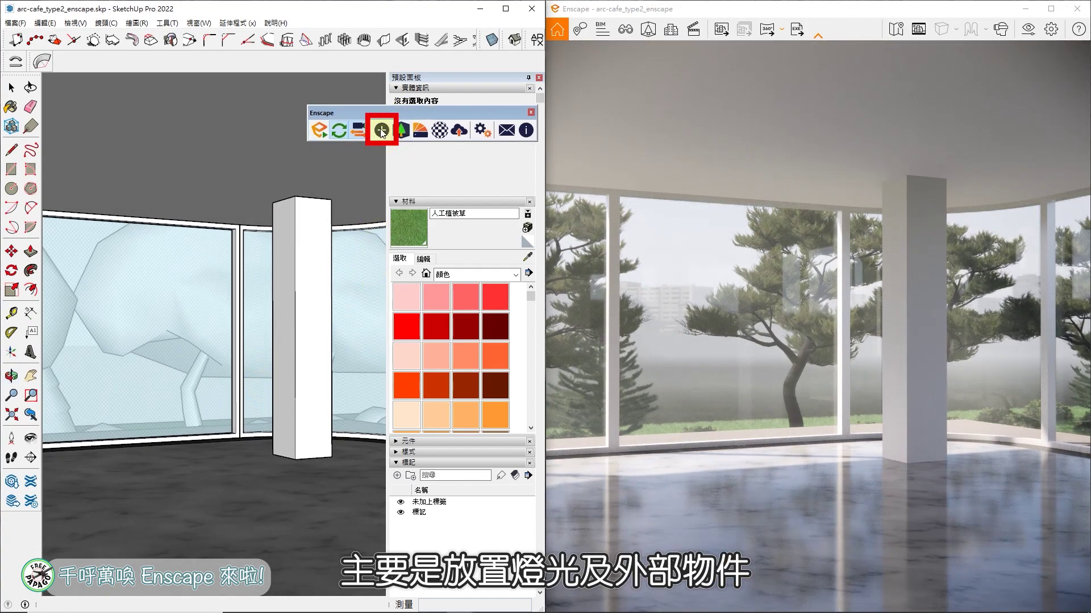
Step: Place a dimmed Enscape spot light aimed at the floor beside the column, then launch the Asset Library
click(383, 131)
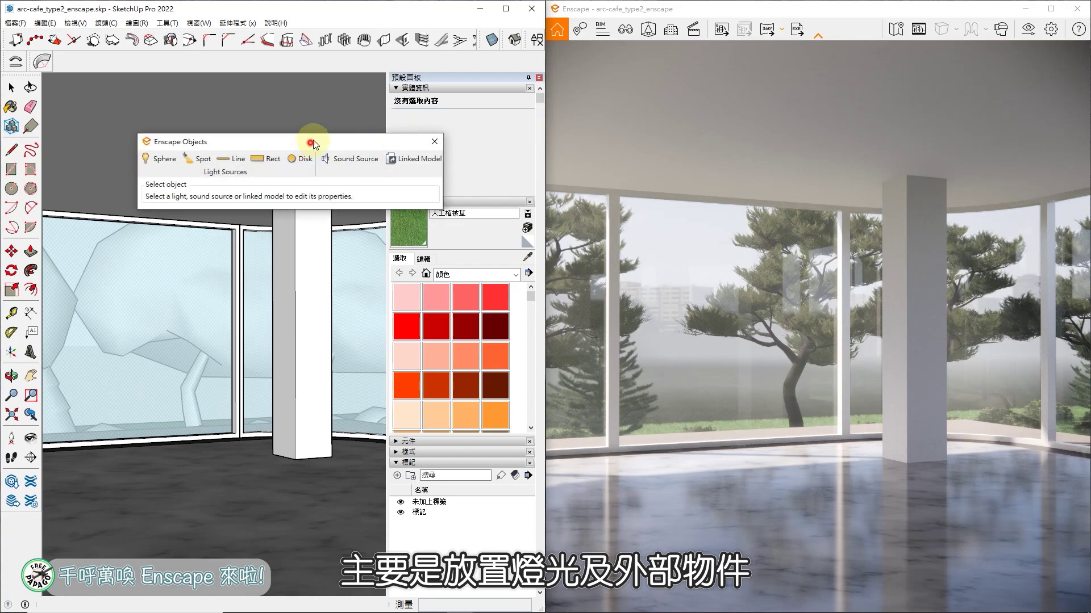
mouse_move(312, 144)
mouse_down()
mouse_move(429, 74)
mouse_move(420, 77)
mouse_up()
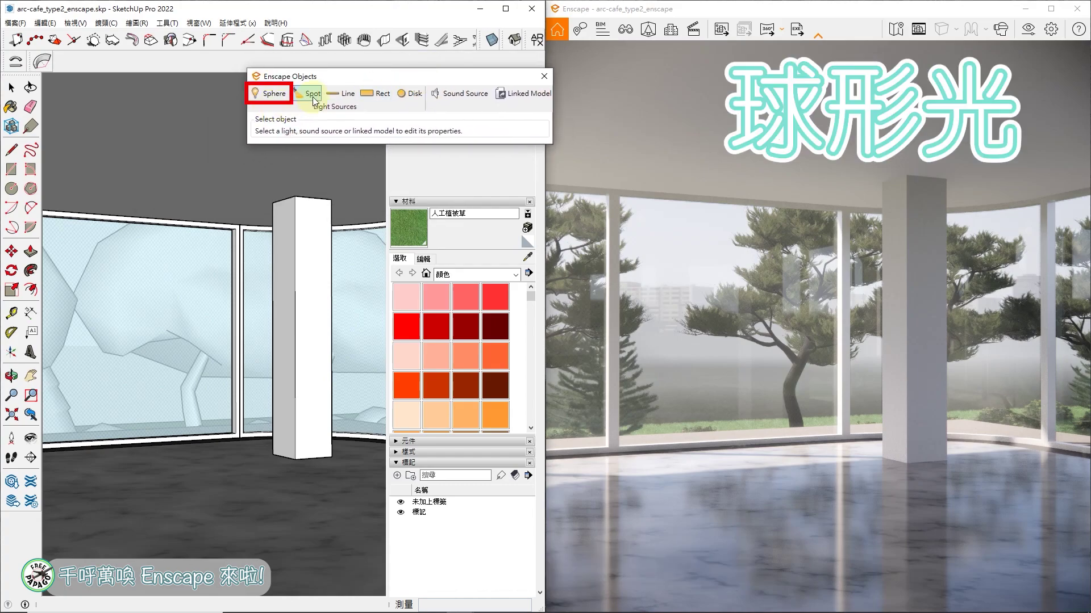
click(303, 96)
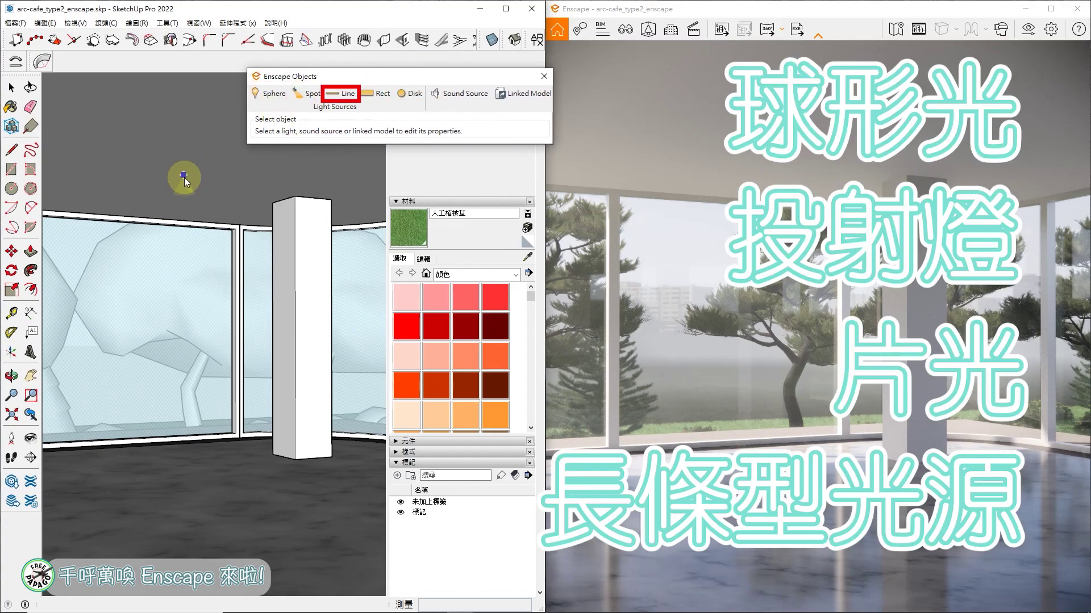
click(191, 161)
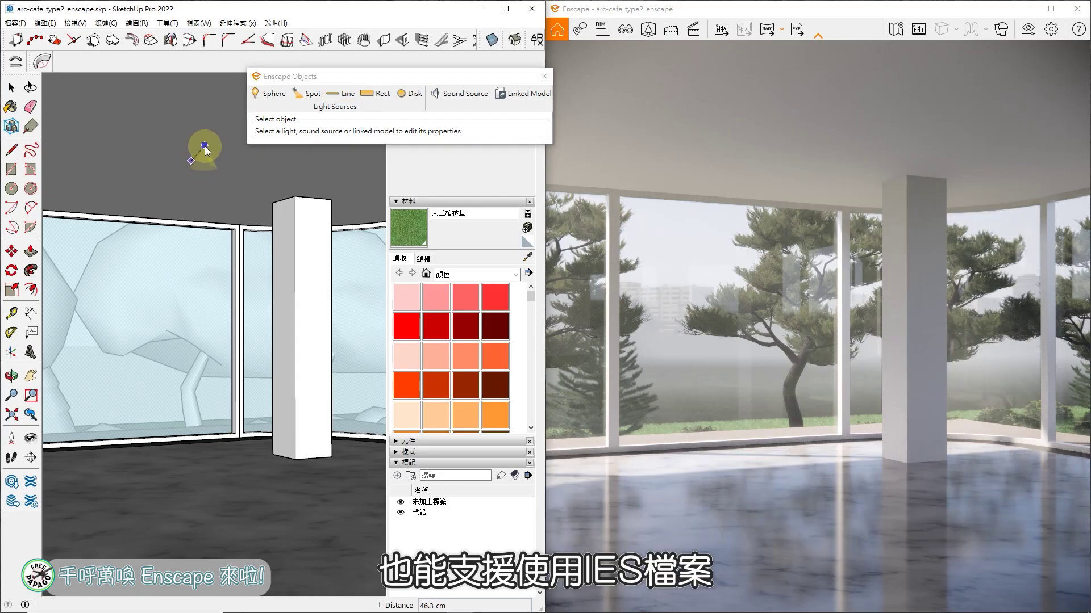
click(290, 452)
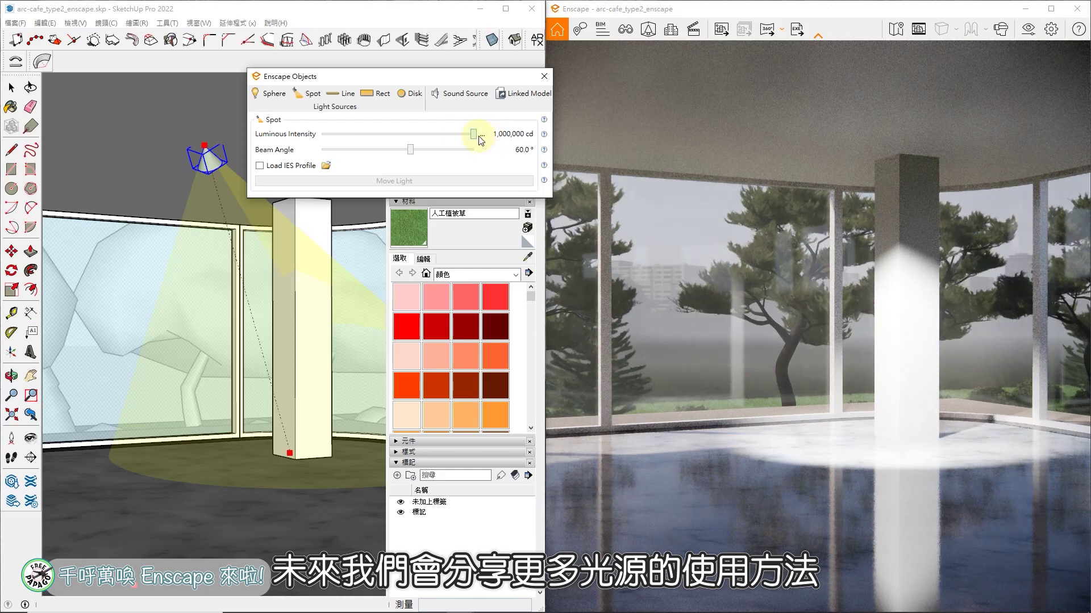
drag(473, 135, 465, 134)
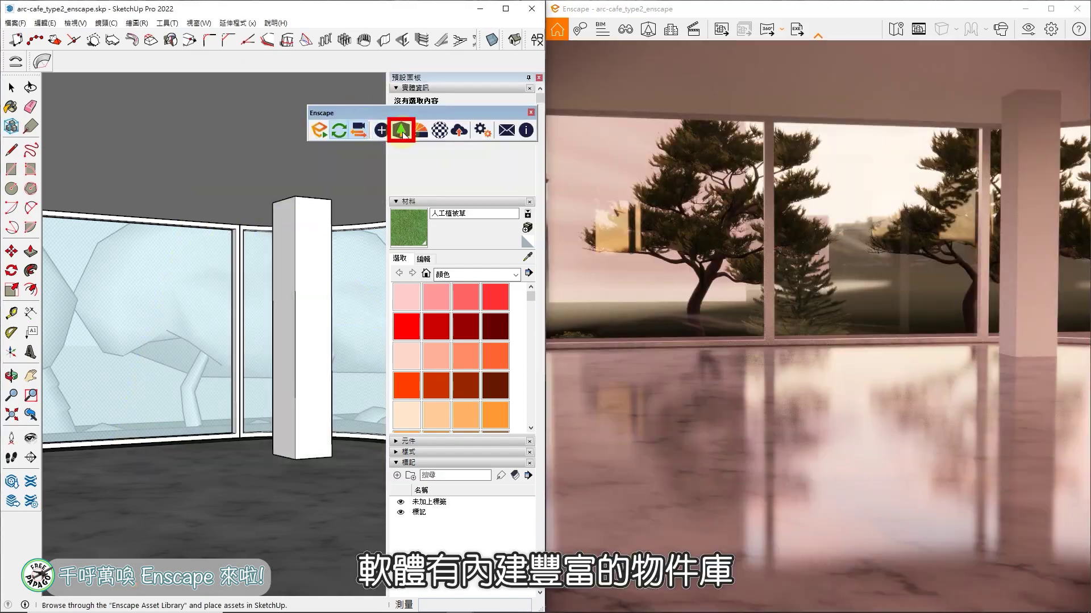
click(407, 133)
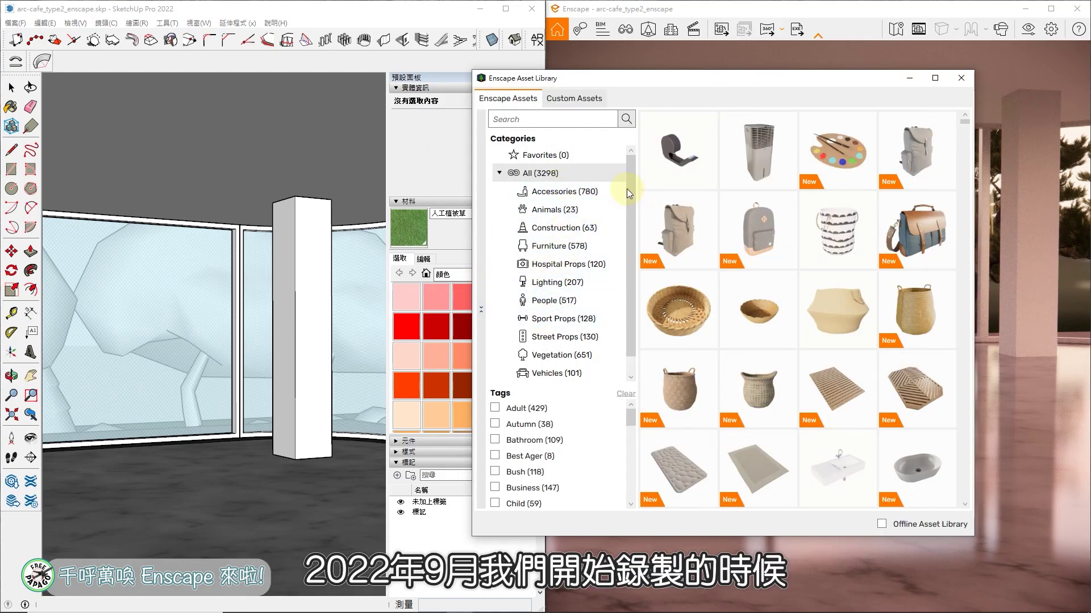
Step: Browse the Accessories and 'table' results and pick Table 032, the glass zigzag-leg table
mouse_move(632, 203)
mouse_down()
mouse_move(635, 226)
mouse_move(641, 199)
mouse_up()
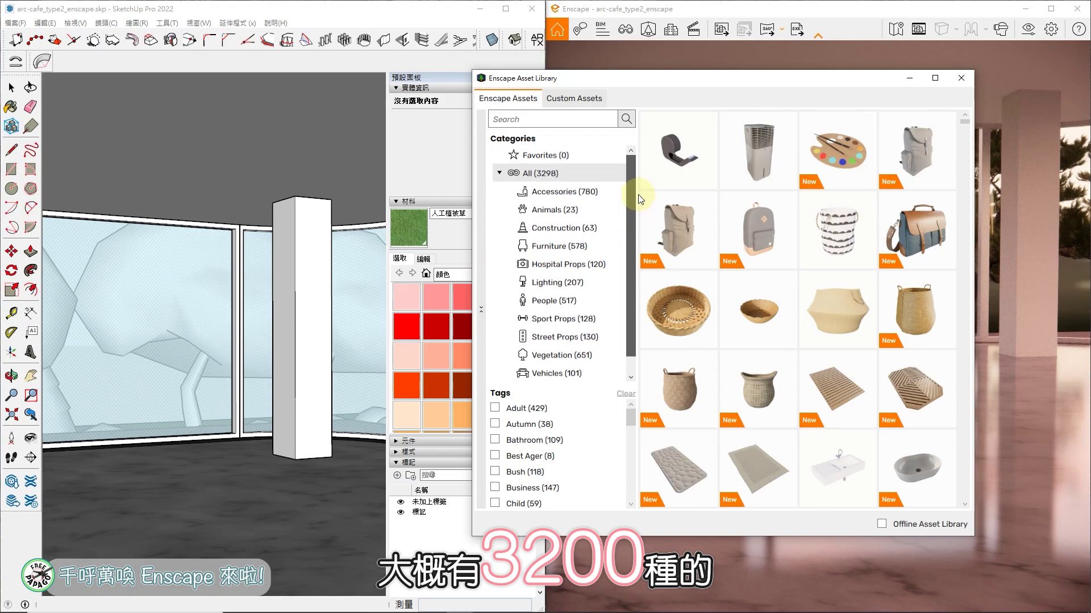
click(577, 196)
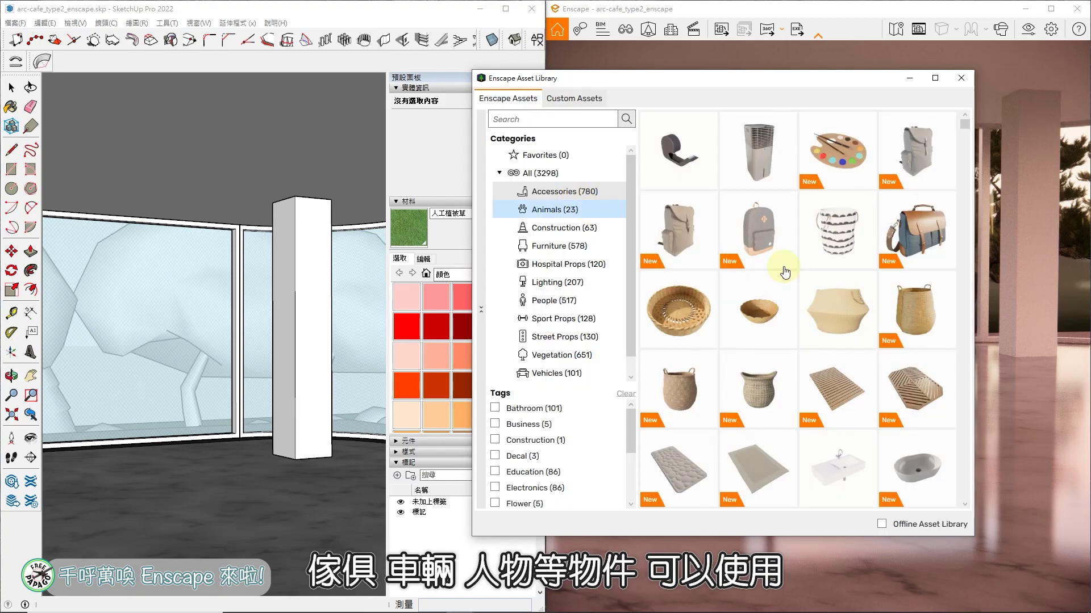
scroll(890, 257, down, 5)
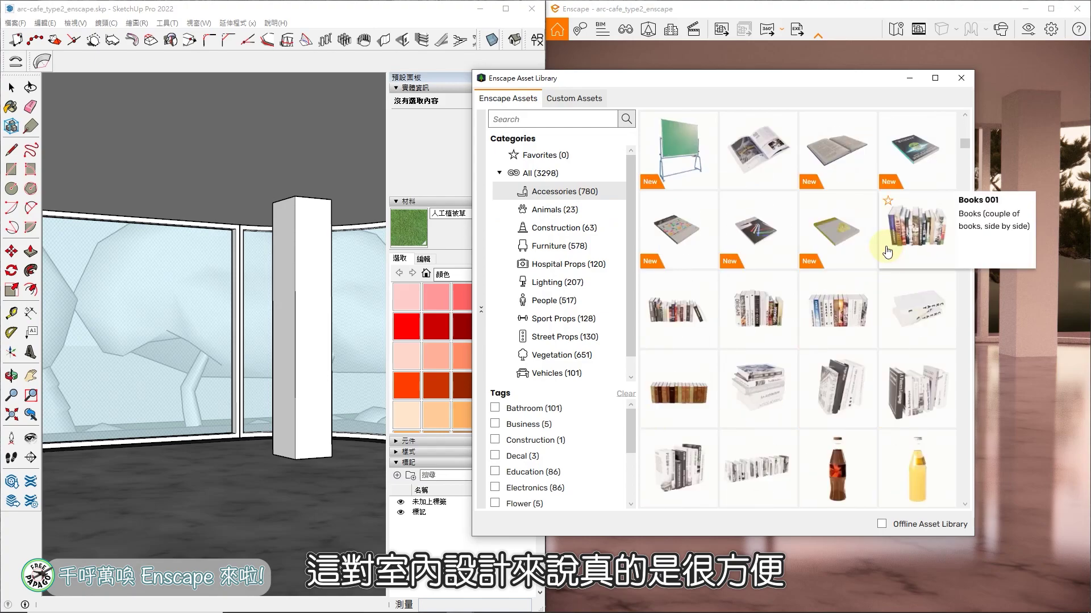
scroll(887, 250, down, 5)
scroll(740, 403, down, 1)
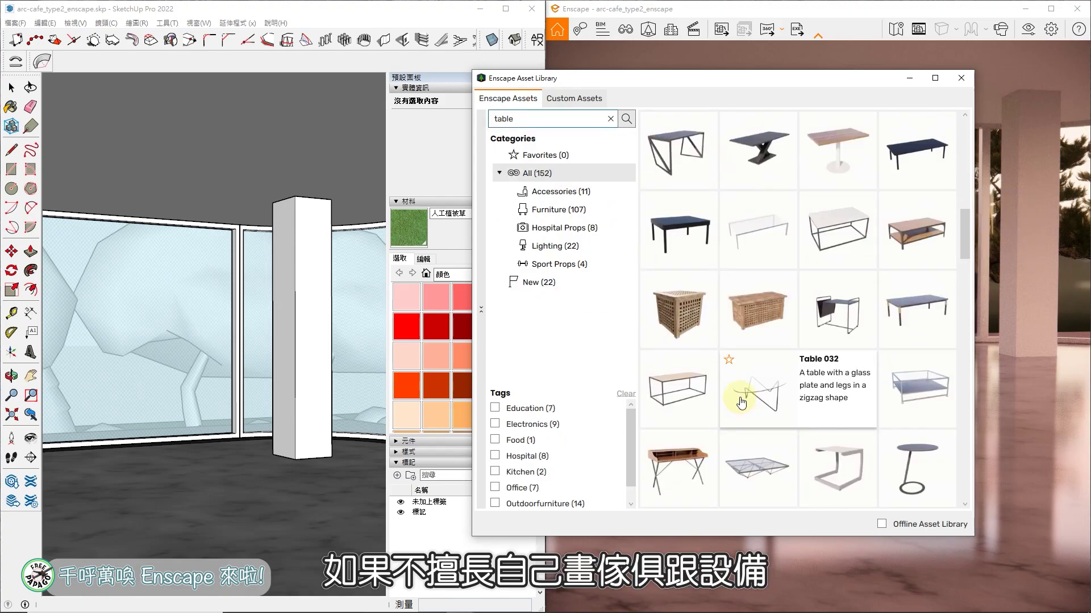
scroll(741, 402, down, 1)
scroll(744, 405, down, 1)
scroll(750, 408, down, 2)
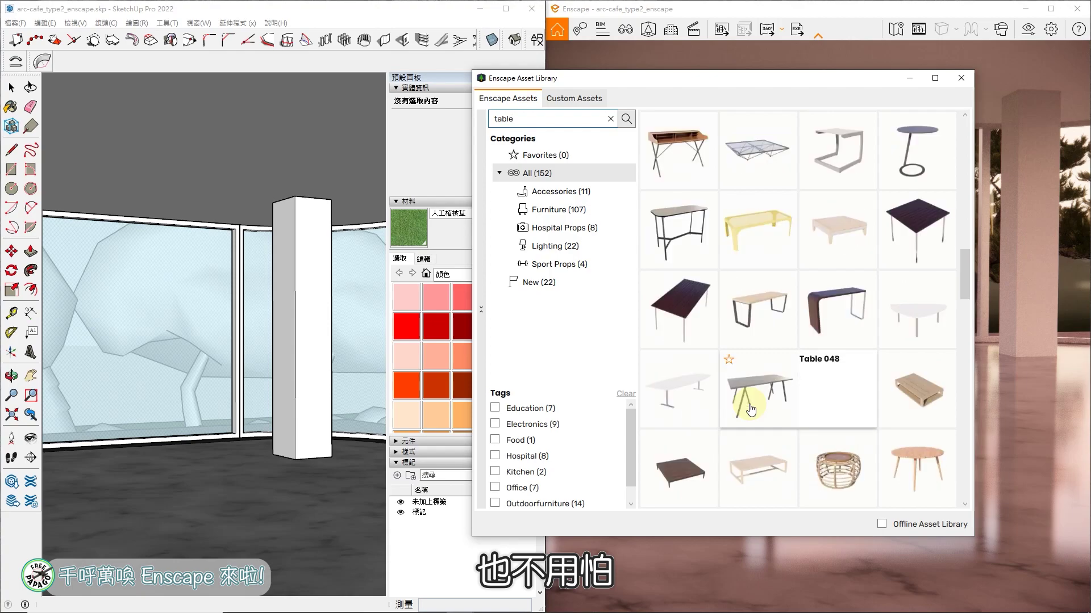
scroll(751, 408, down, 1)
scroll(751, 408, up, 1)
scroll(751, 408, up, 2)
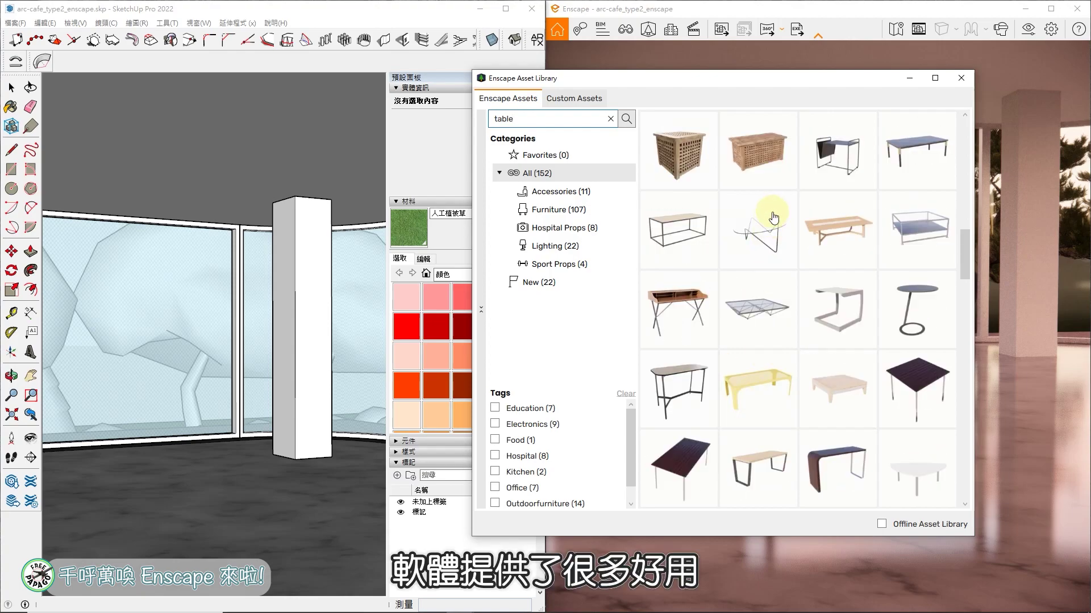
mouse_move(758, 228)
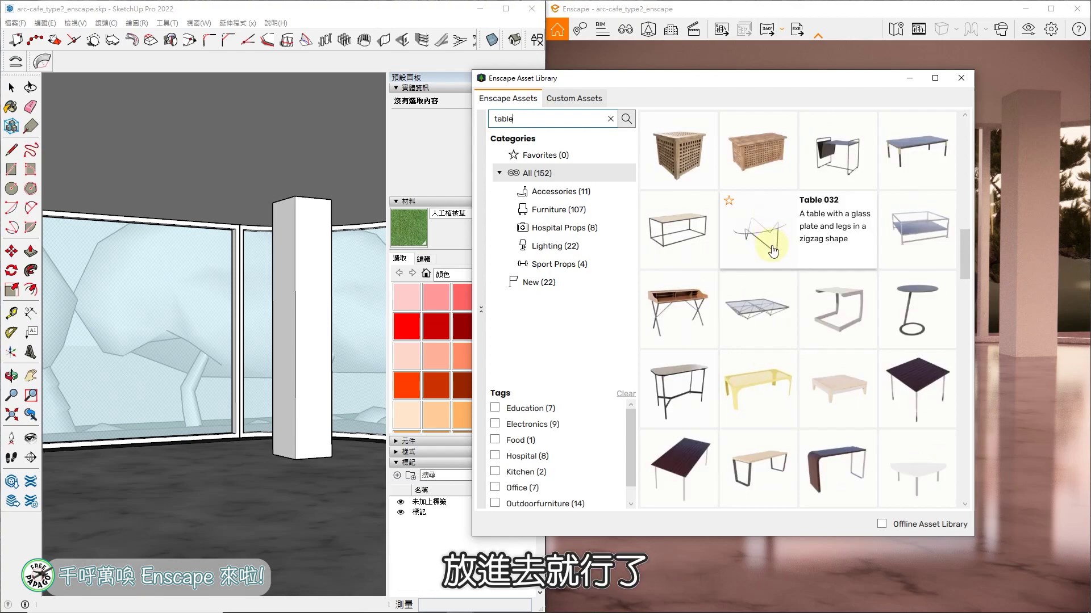
click(772, 250)
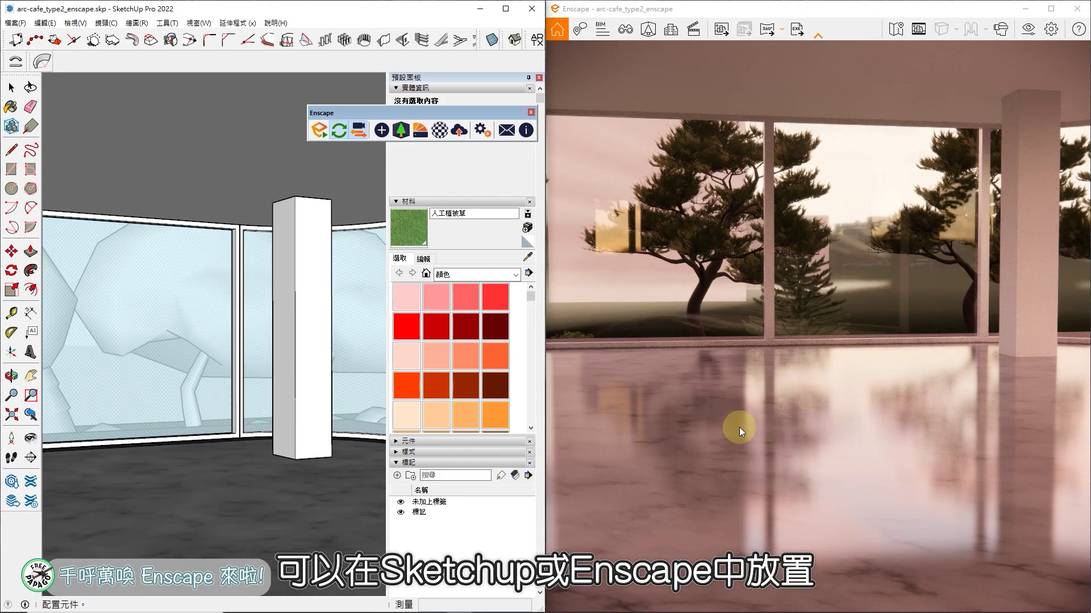
Step: Place two Table 032 glass tables side by side near the column, turning the Enscape view to check them
click(200, 505)
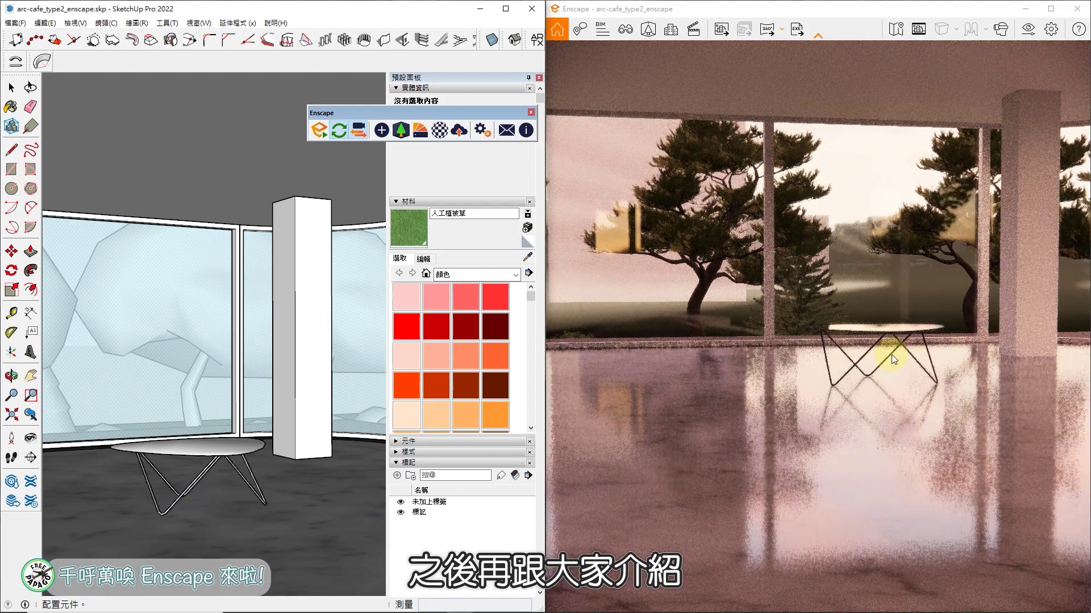
mouse_move(910, 340)
mouse_down()
mouse_move(820, 383)
mouse_move(773, 486)
mouse_move(762, 465)
mouse_up()
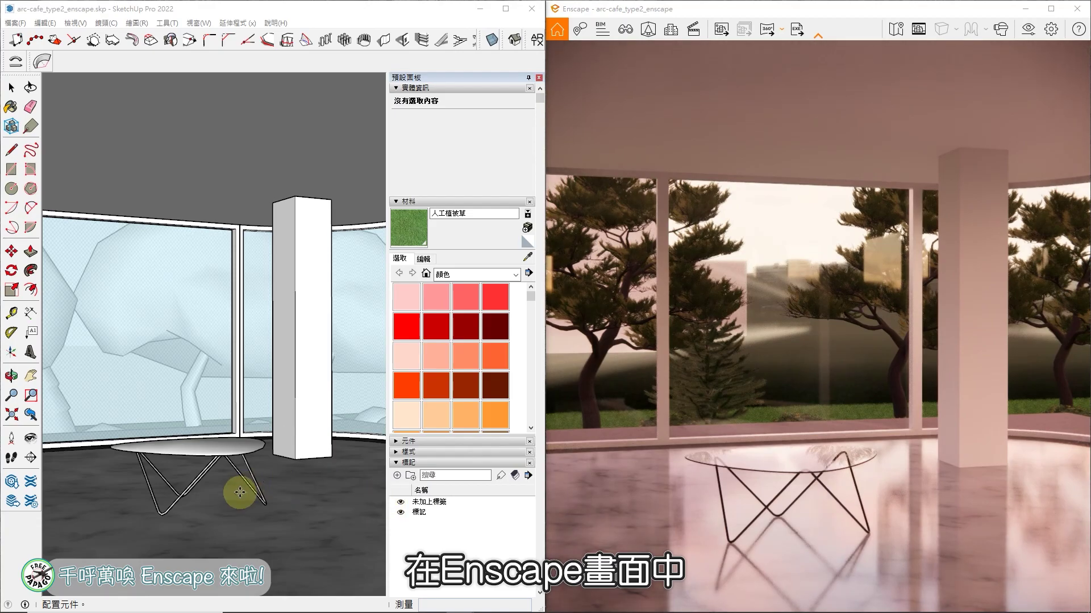
click(240, 492)
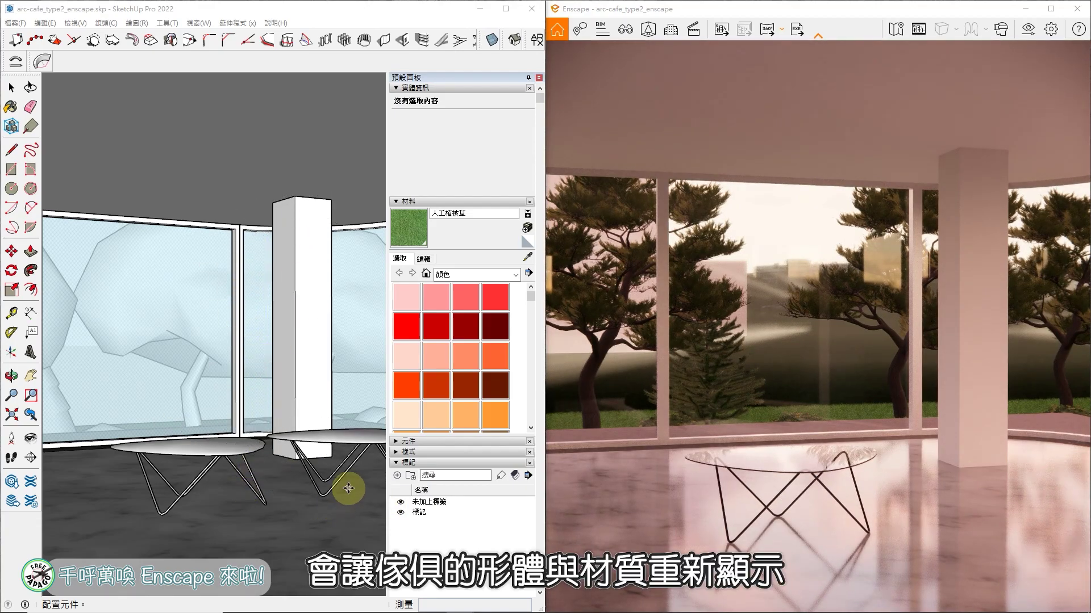
click(348, 488)
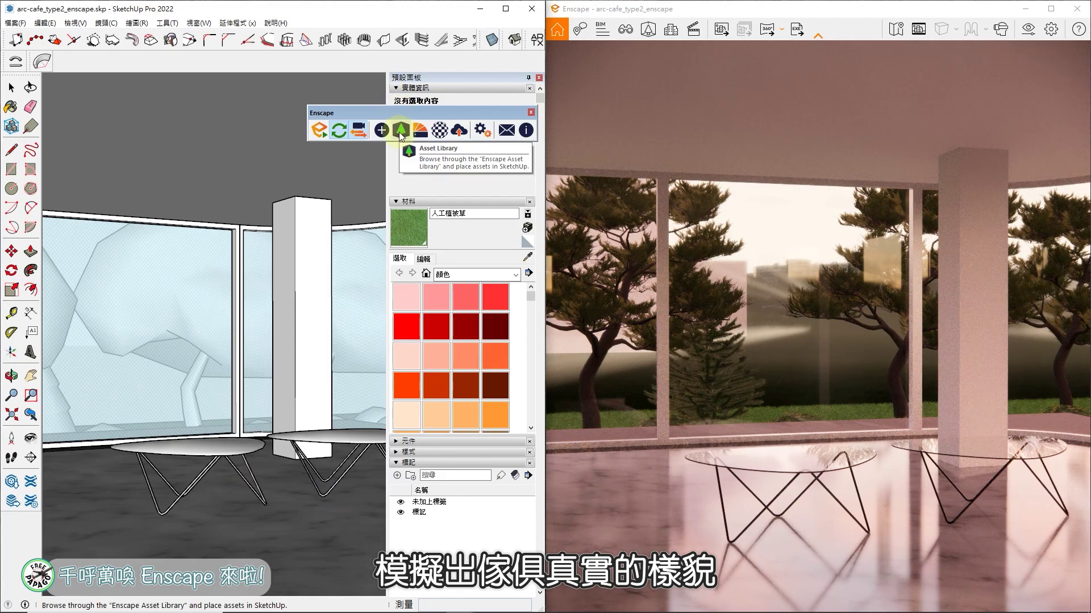
Step: Import Concrete 04 from the Concrete category of Enscape's Material Library, then close the library
click(420, 131)
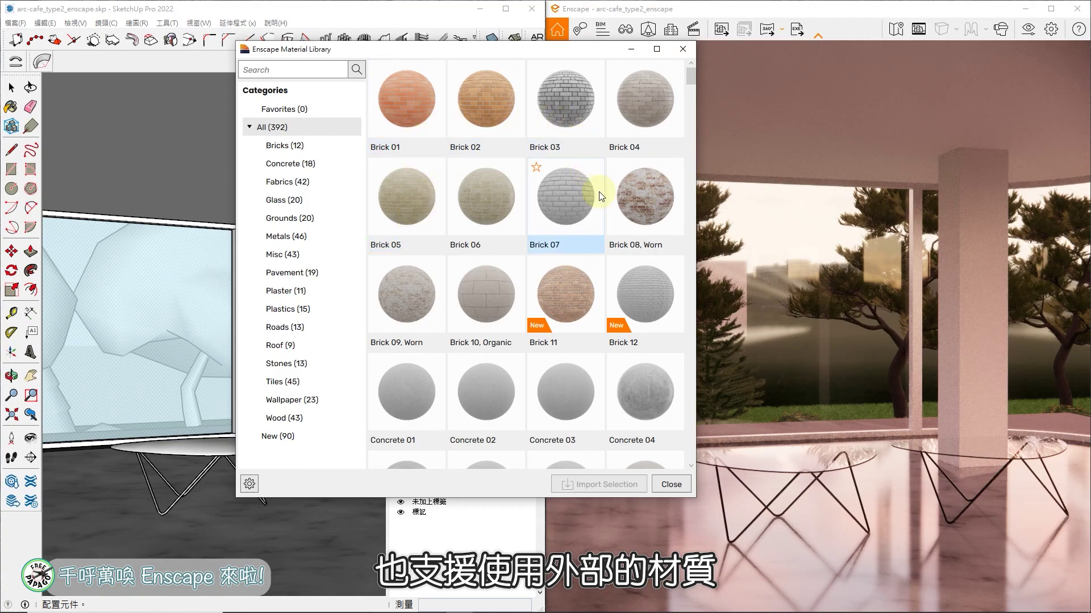
click(294, 170)
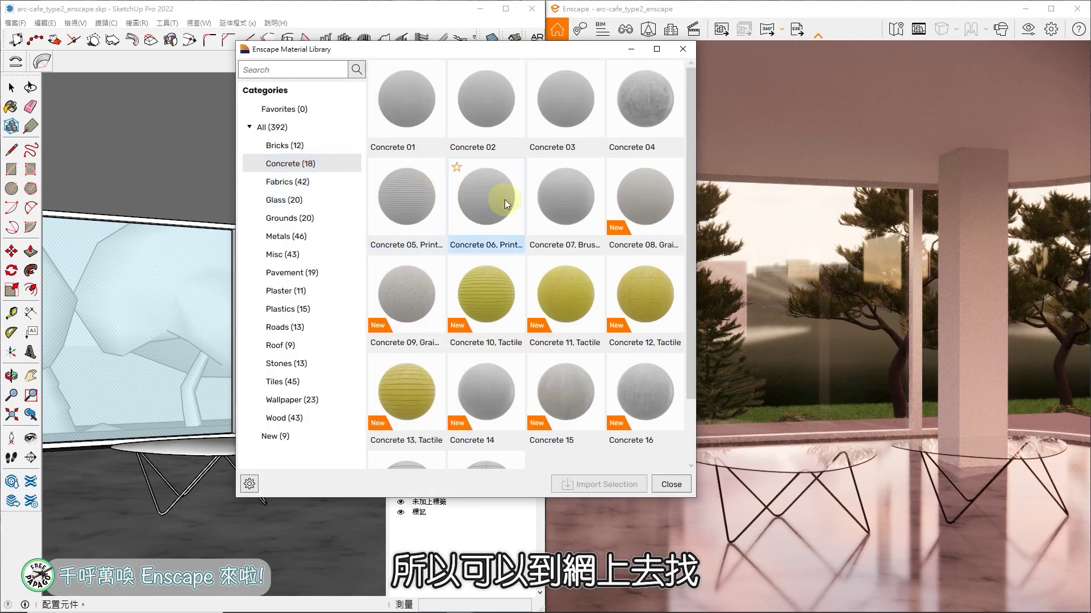
click(630, 106)
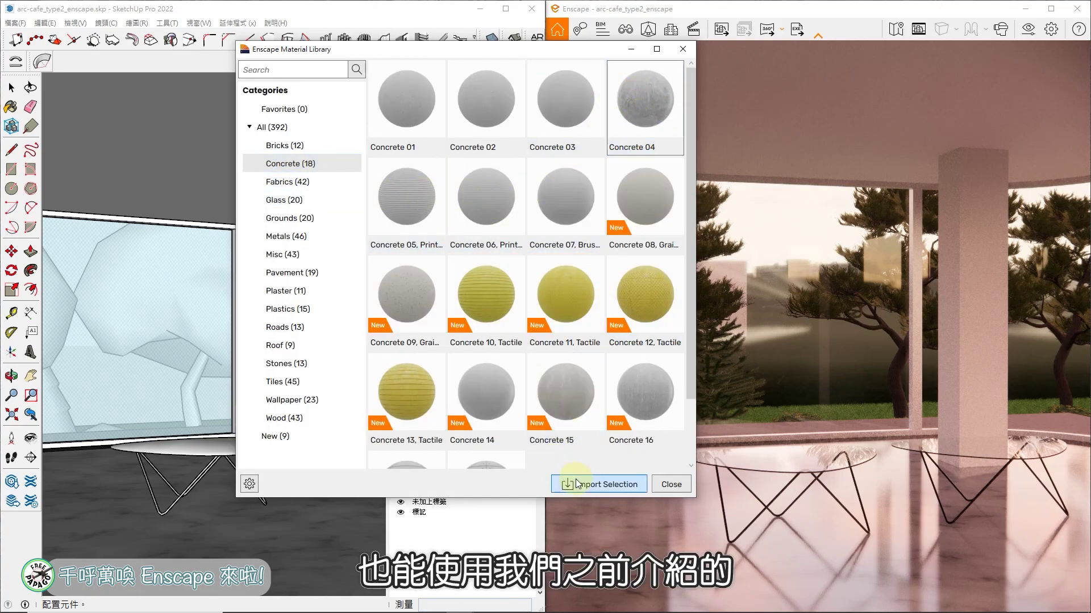
click(636, 492)
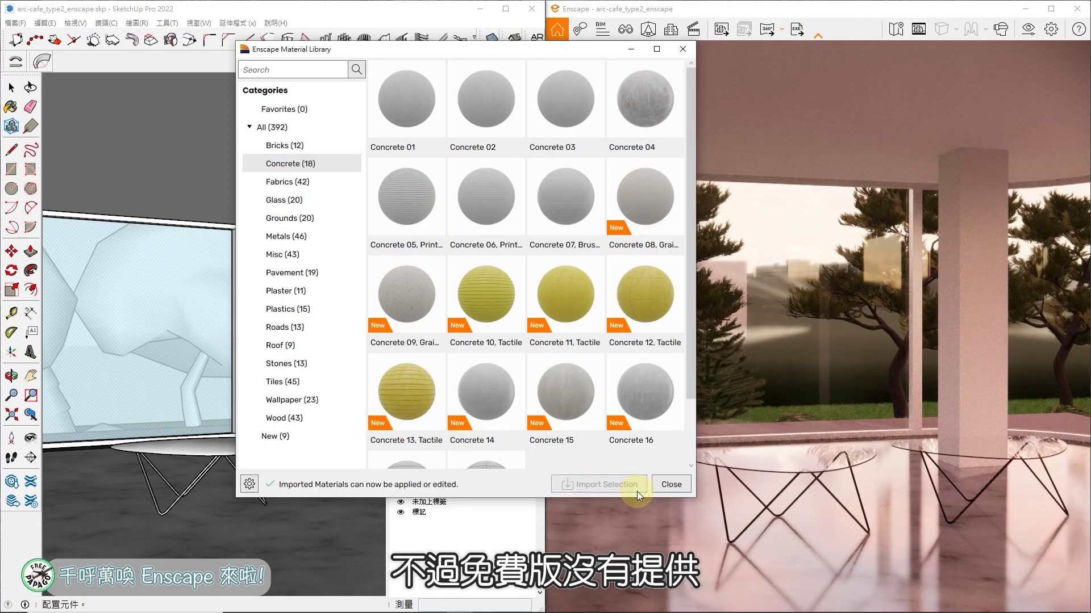
click(681, 50)
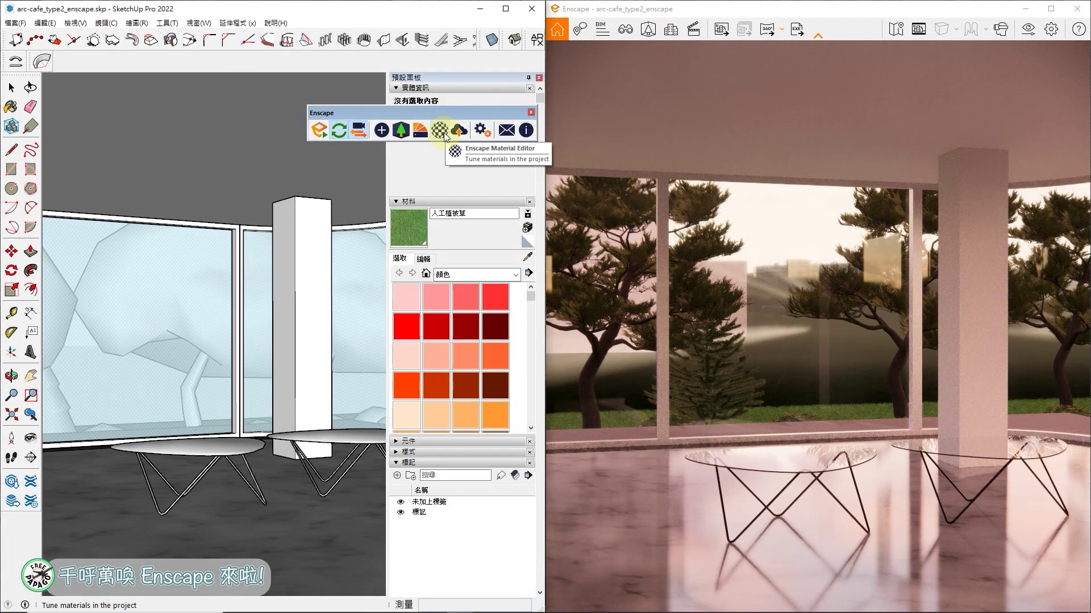
Step: Paint the column with Concrete 04 using the Material Editor and Paint Bucket, then turn Enscape toward it
click(444, 134)
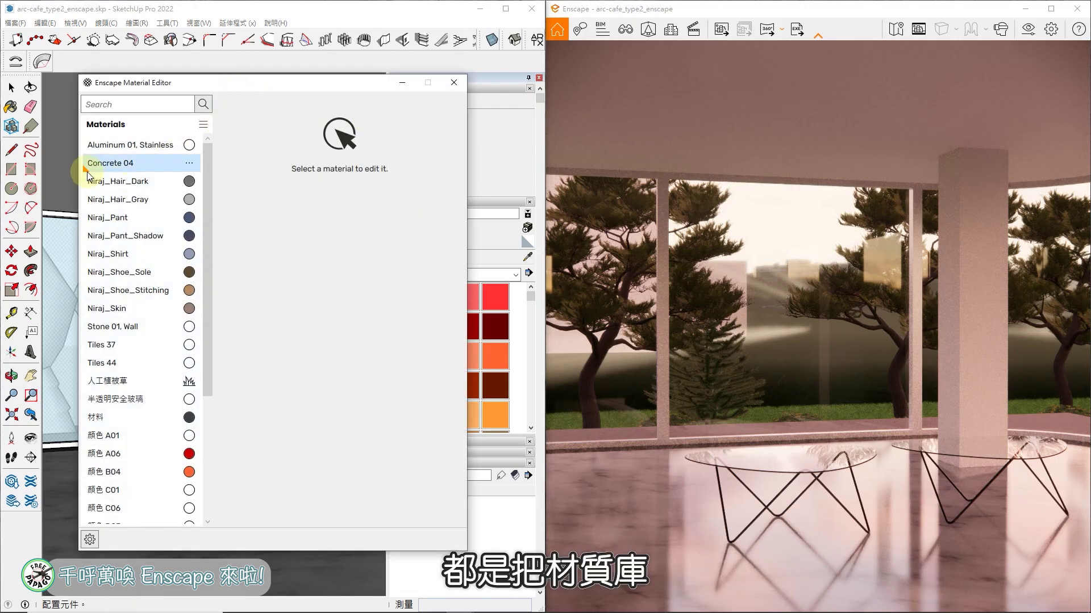
click(147, 165)
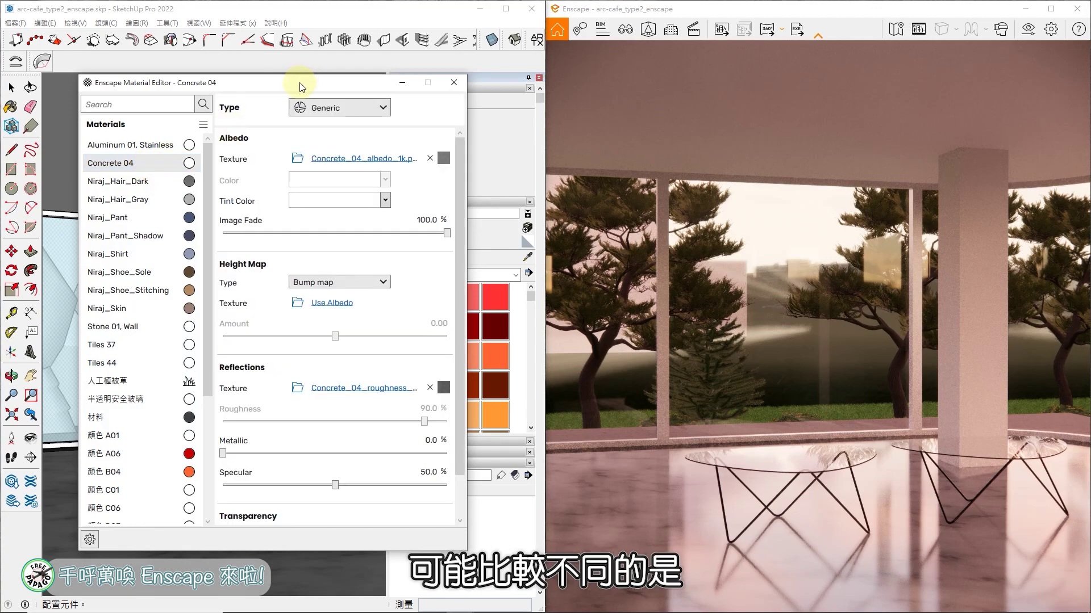
drag(300, 82, 635, 63)
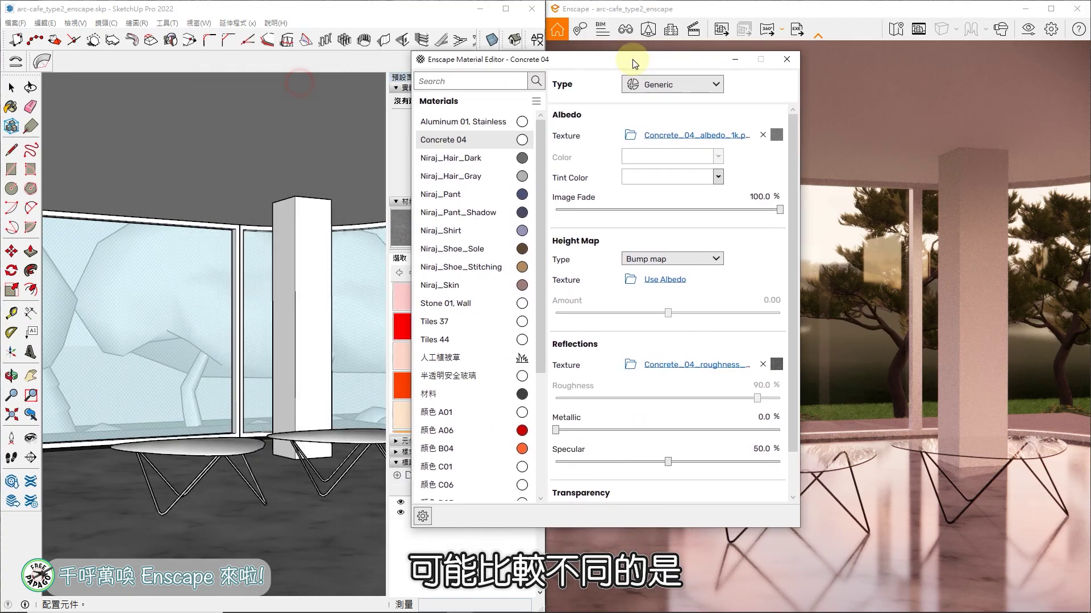
click(12, 108)
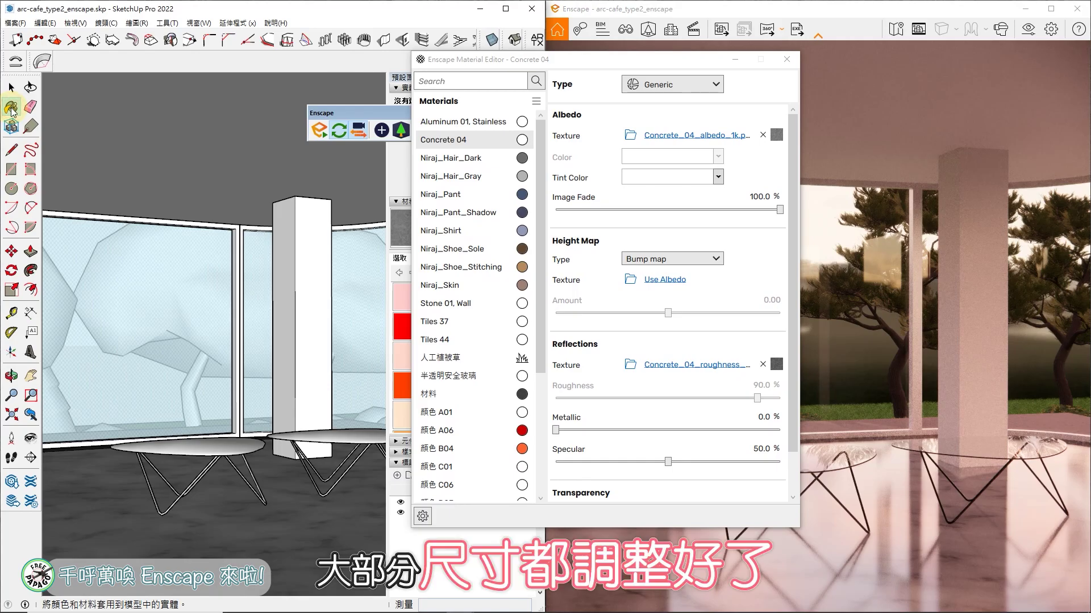
click(301, 261)
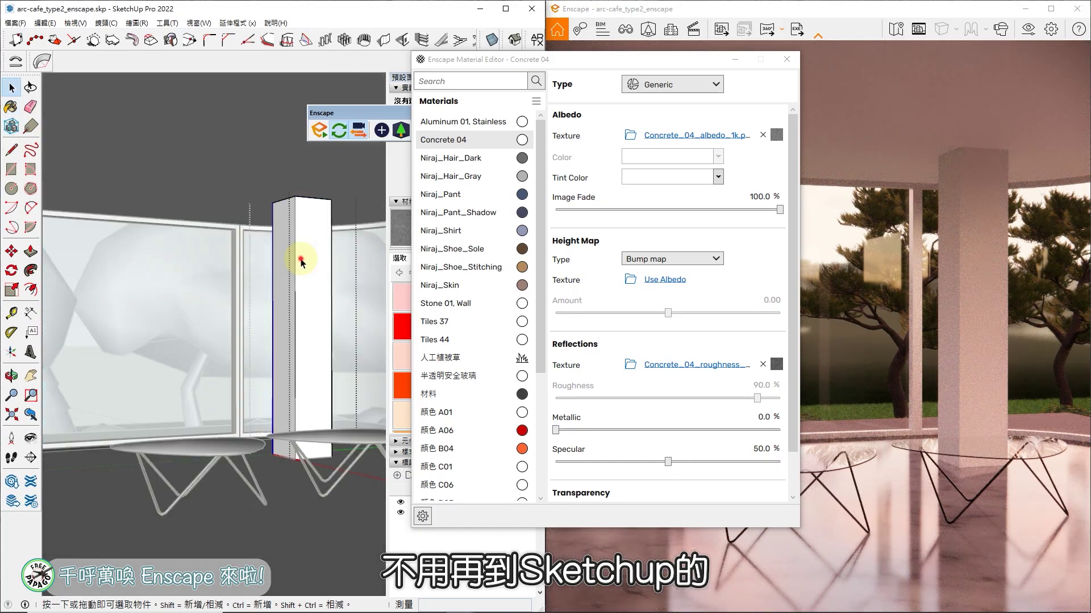
click(302, 257)
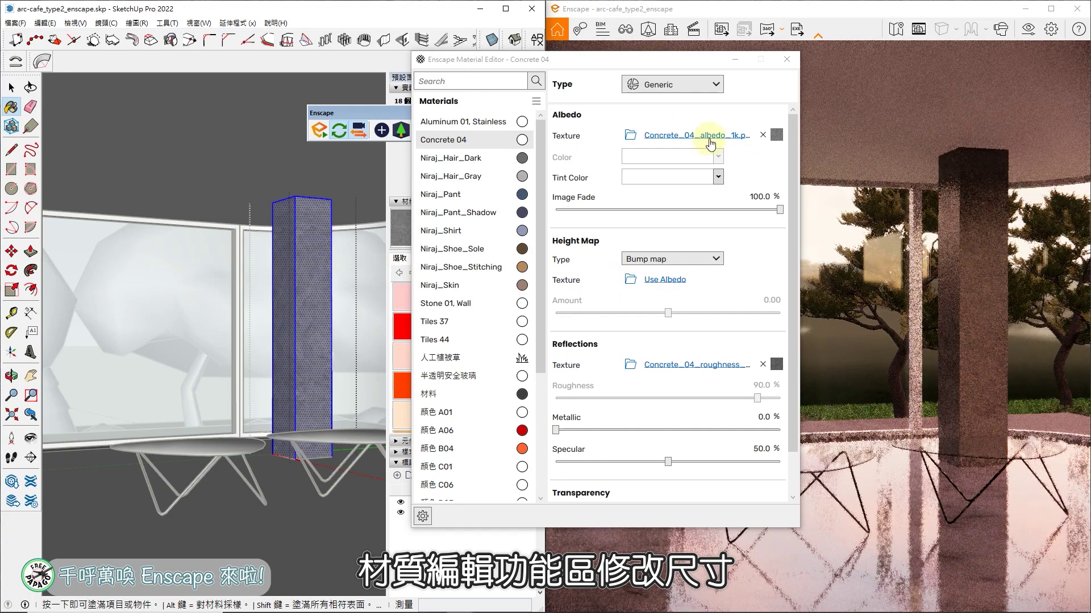
click(733, 60)
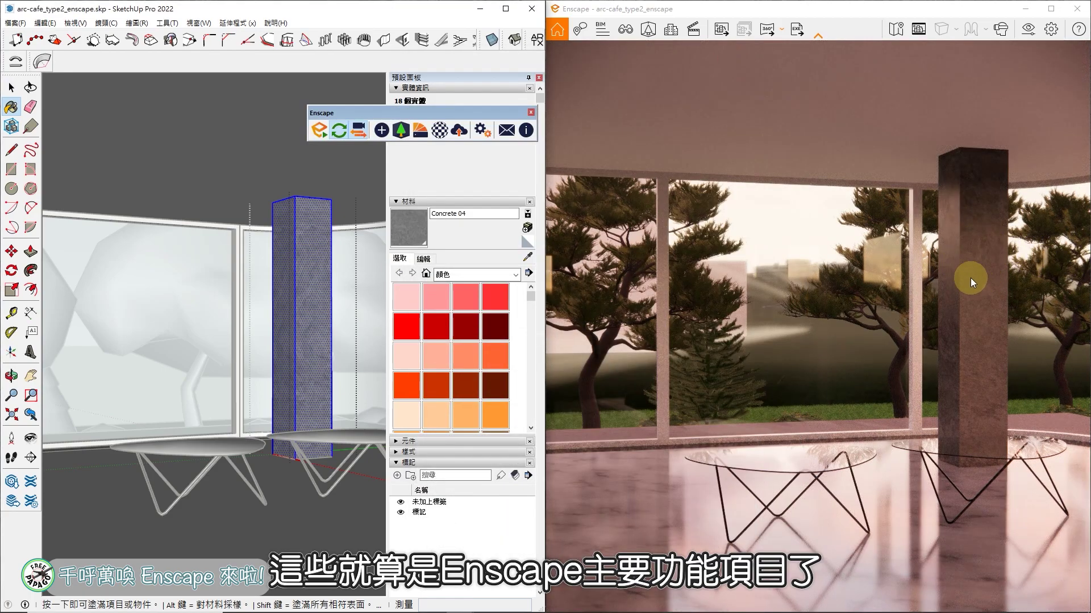
drag(970, 278, 852, 284)
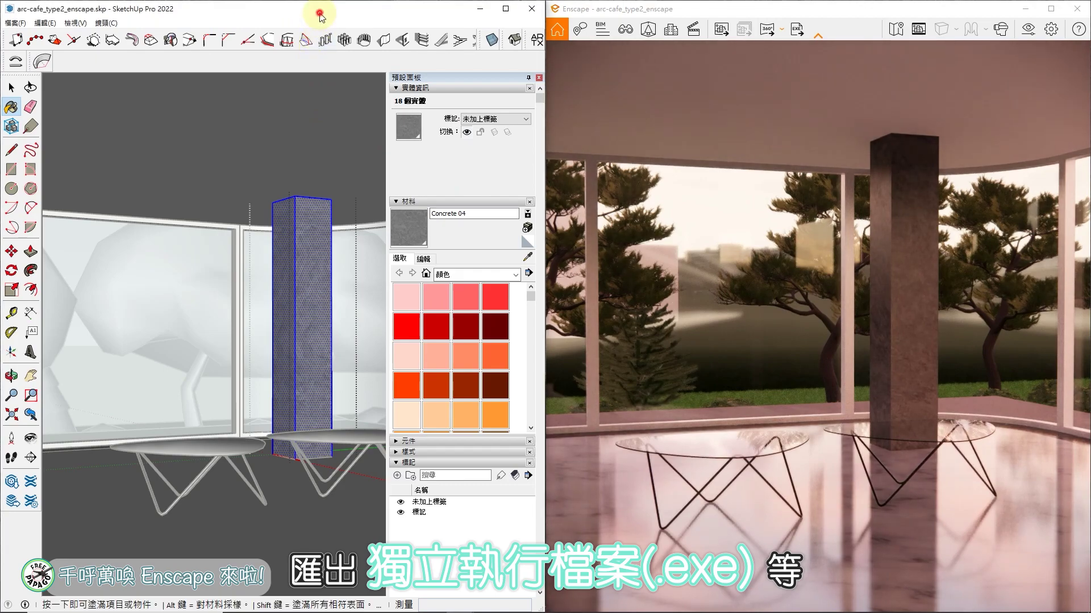
Step: Return to SketchUp and open Enscape's Upload Management for uploaded panoramas and web standalones
click(319, 13)
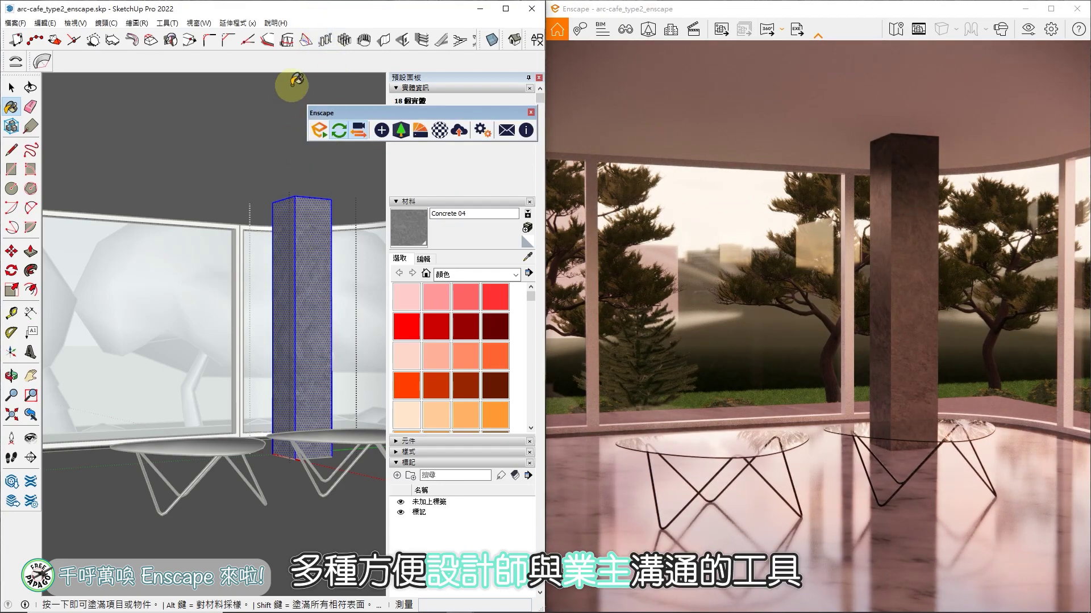
click(457, 133)
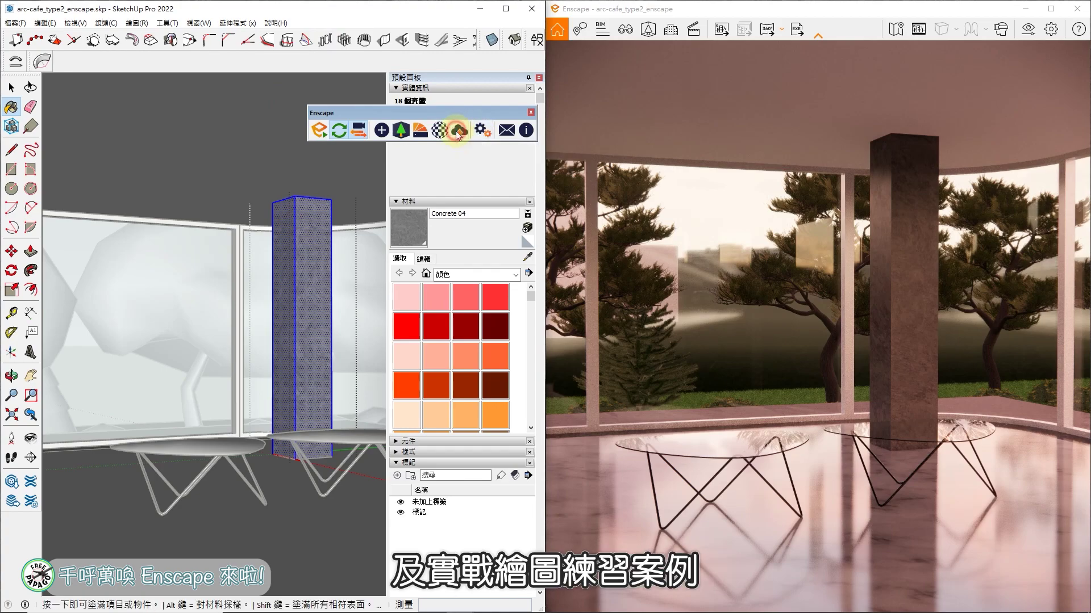